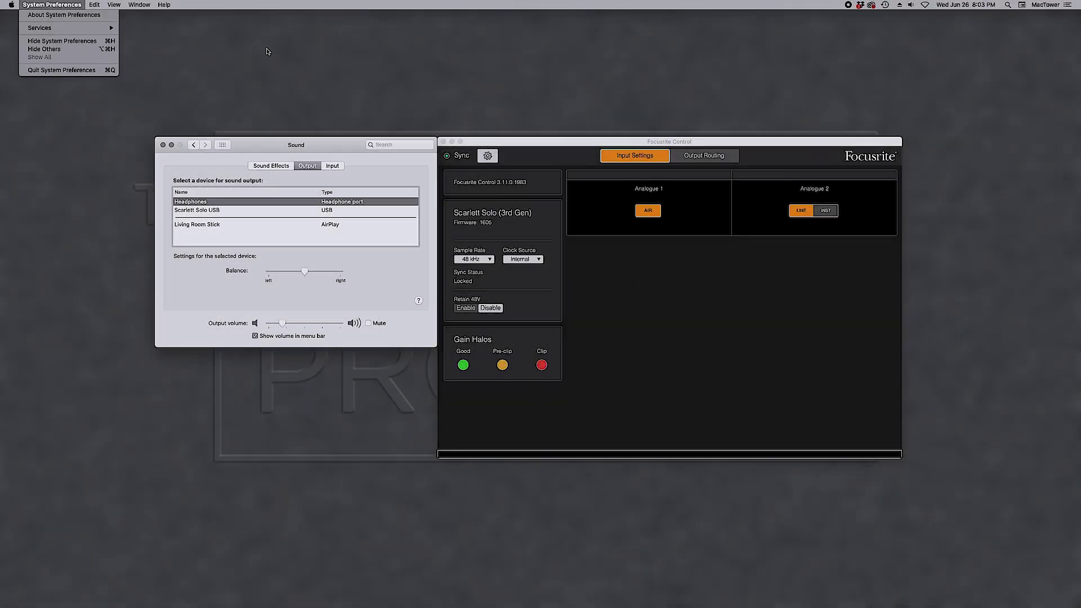
Select Scarlett Solo USB as both the sound output device and the sound input device of the Mac
left_click(332, 145)
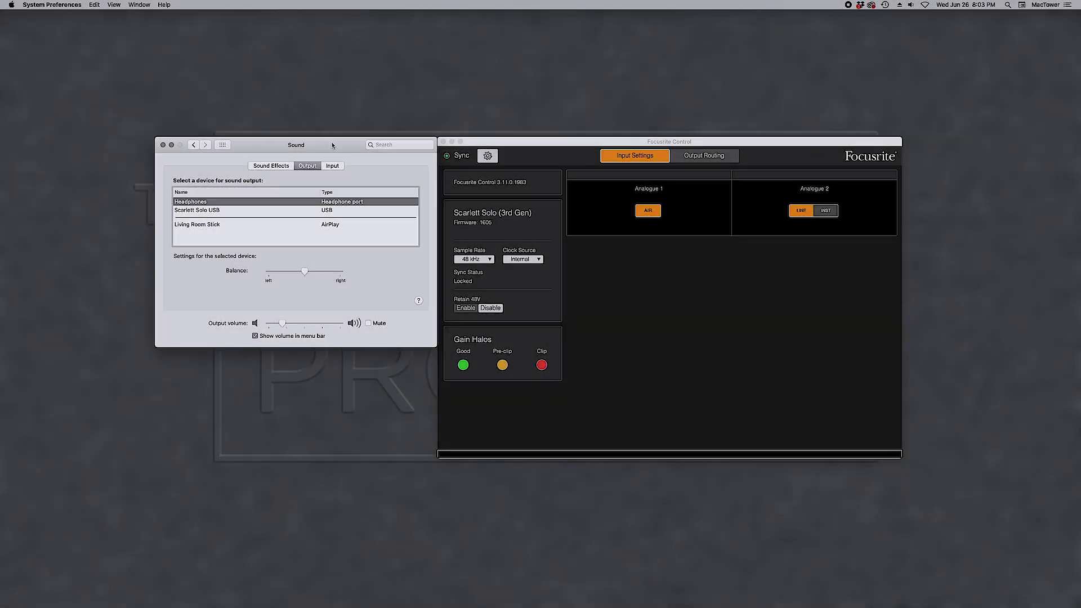
left_click(297, 146)
left_click(214, 211)
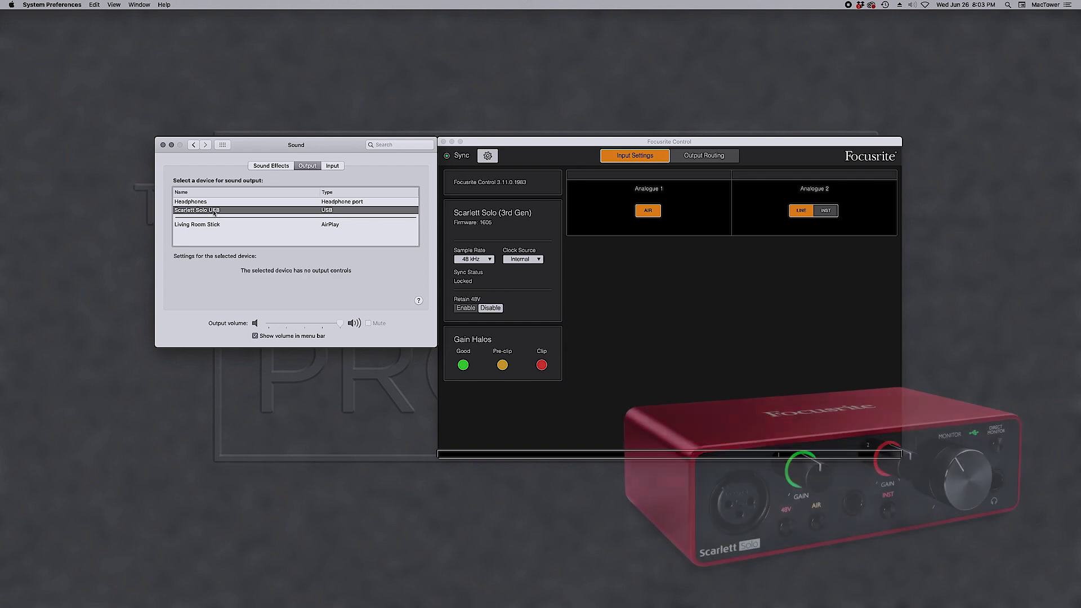
left_click(340, 166)
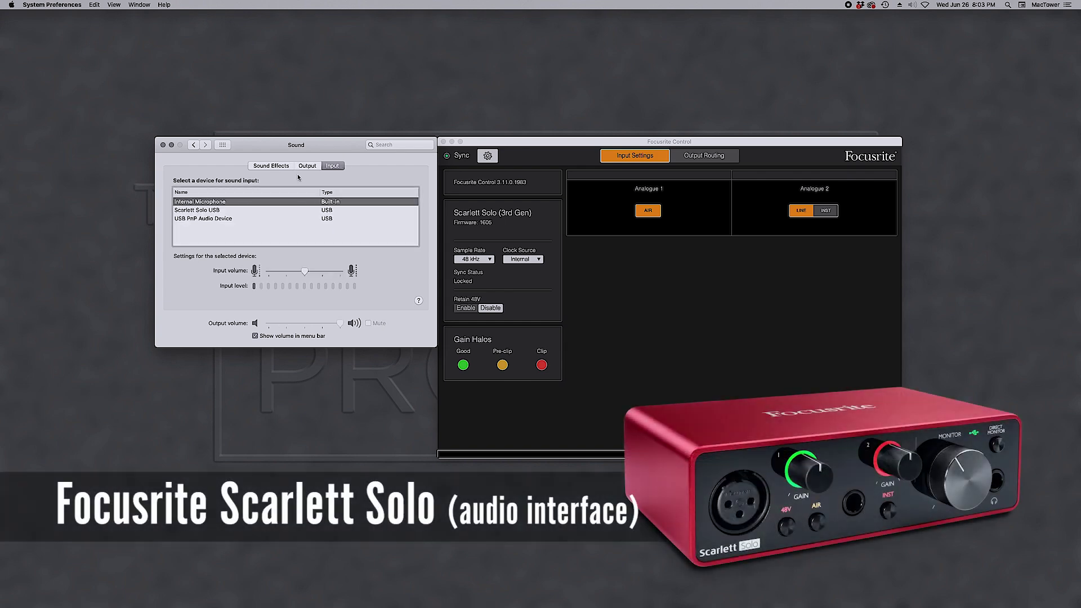
left_click(225, 211)
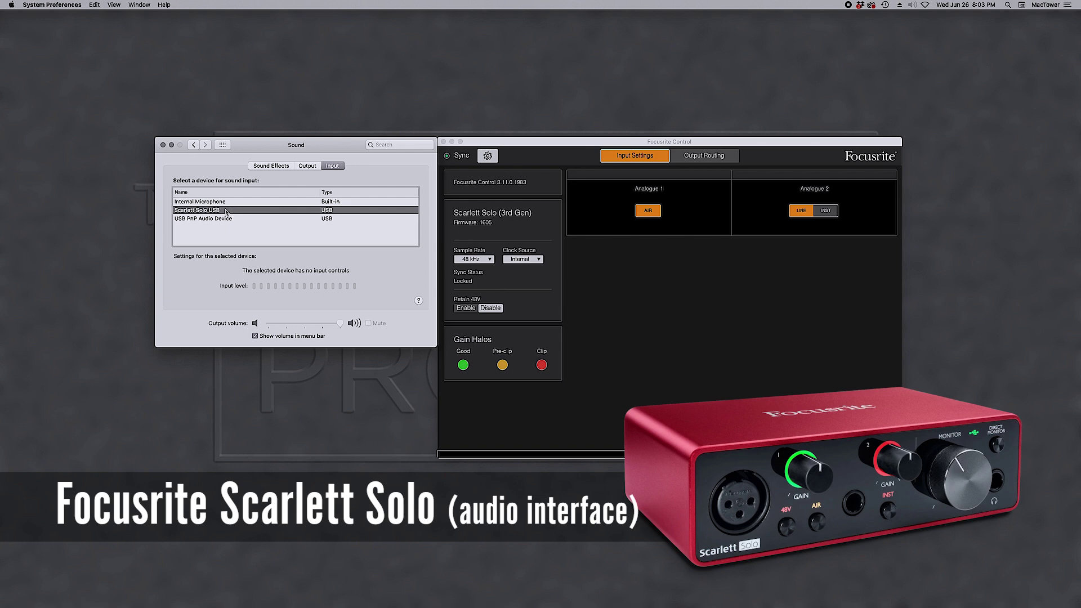
In Focusrite Control, turn off AIR for Analogue 1 and switch Analogue 2 to INST
left_click(607, 144)
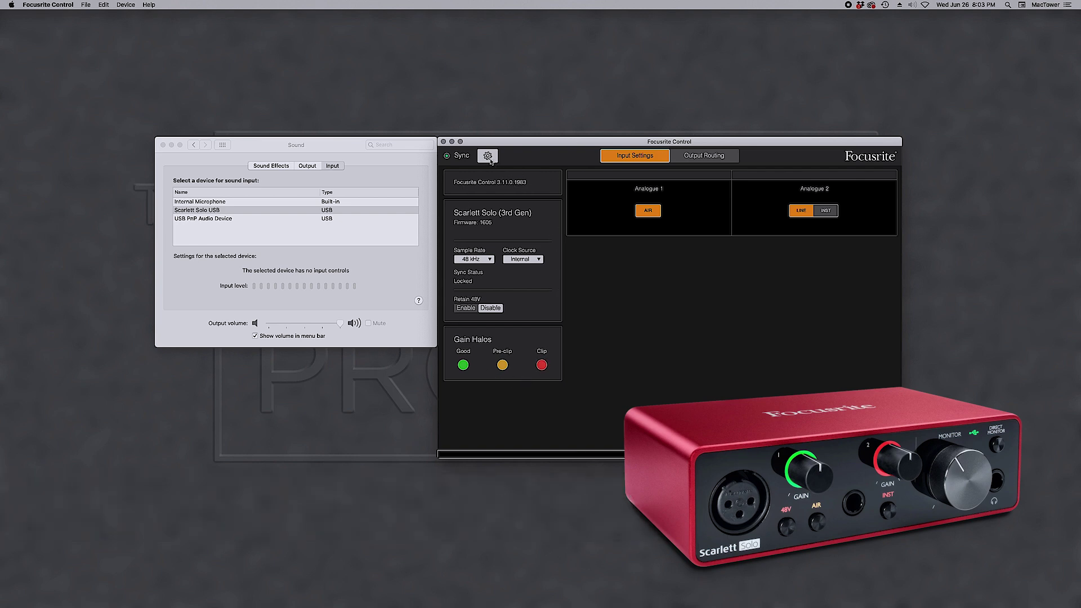
left_click(488, 158)
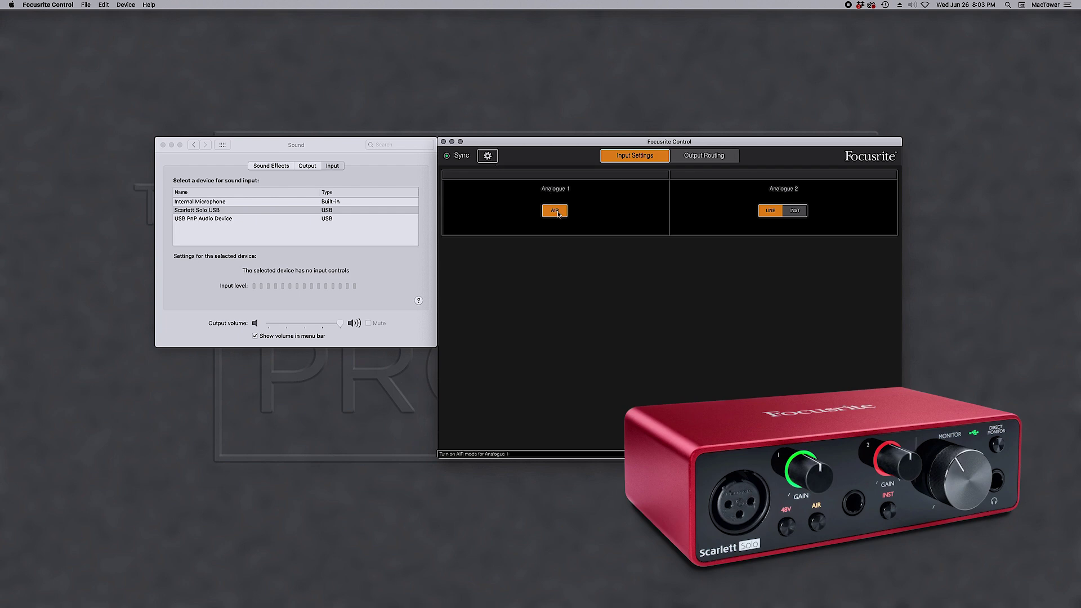
left_click(558, 213)
left_click(788, 189)
left_click(804, 217)
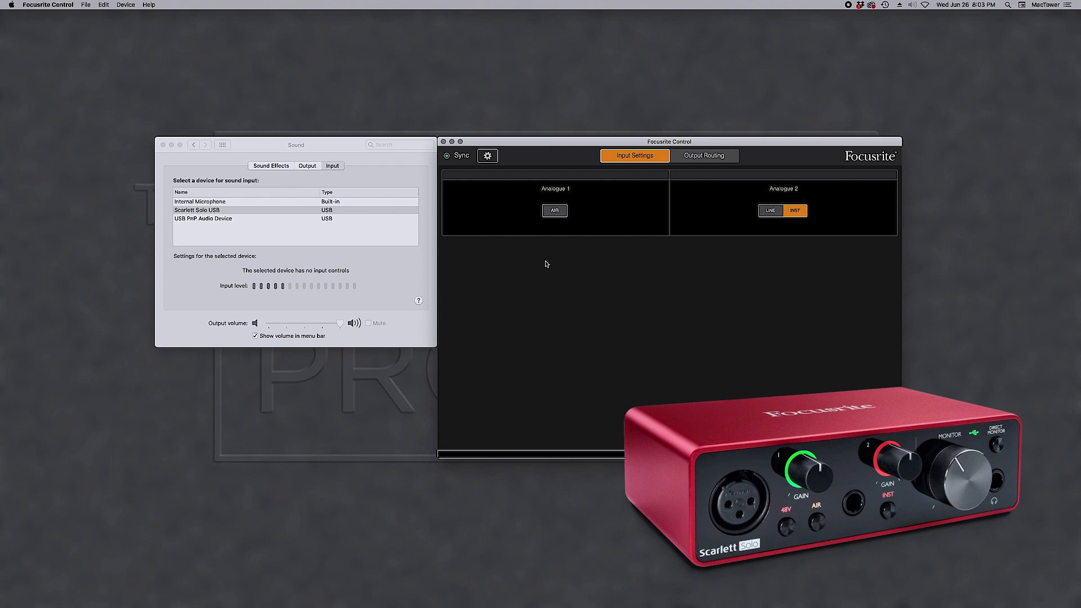
left_click(452, 143)
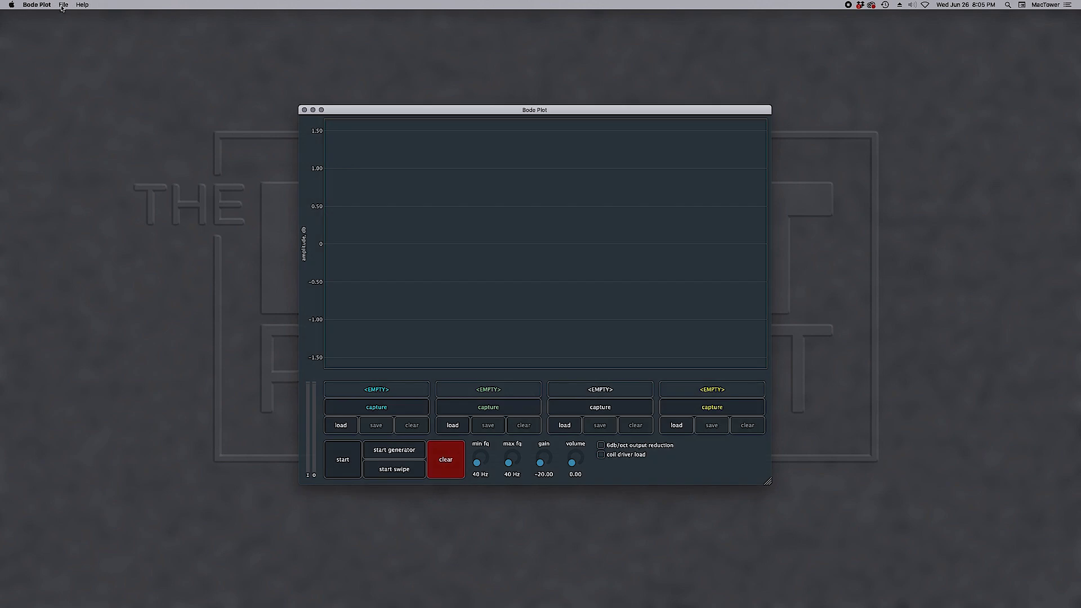
In Bode Plot's audio settings, set output and input to Scarlett Solo USB and make Input 2 the active input channel
left_click(63, 5)
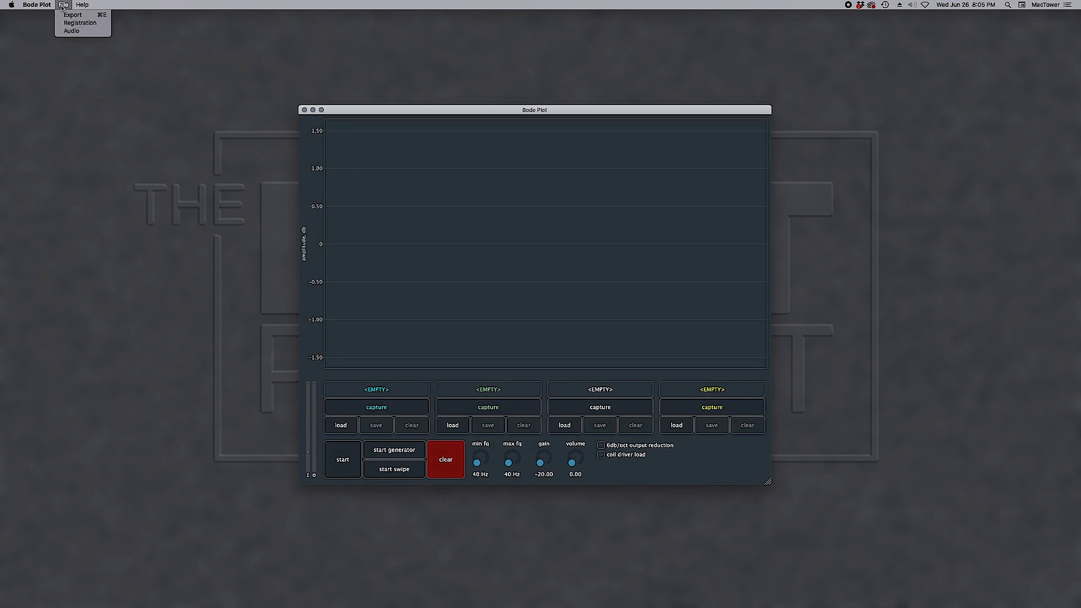
left_click(83, 32)
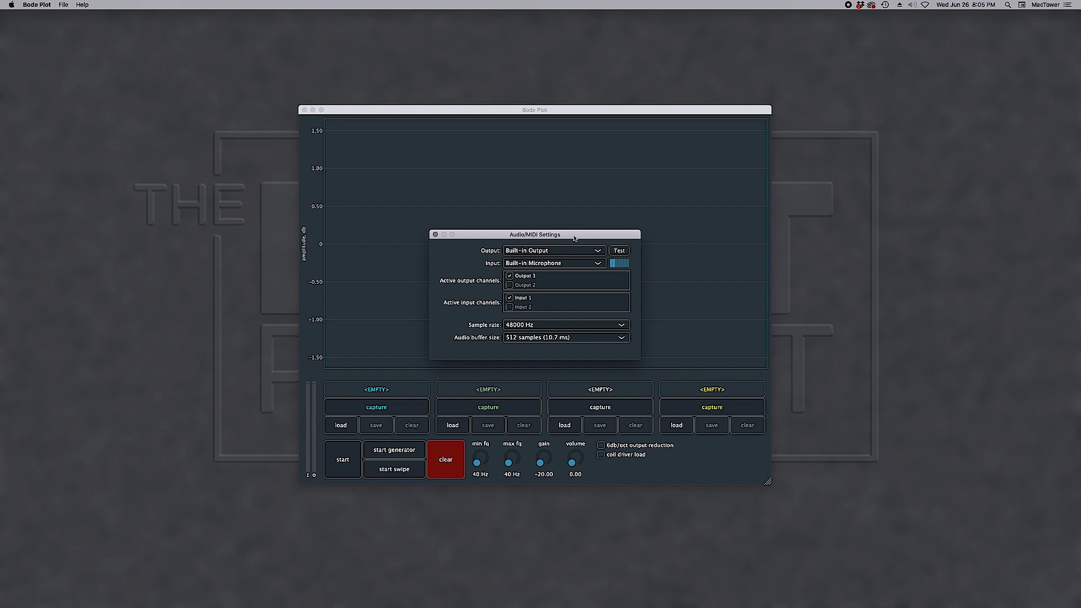
left_click(578, 253)
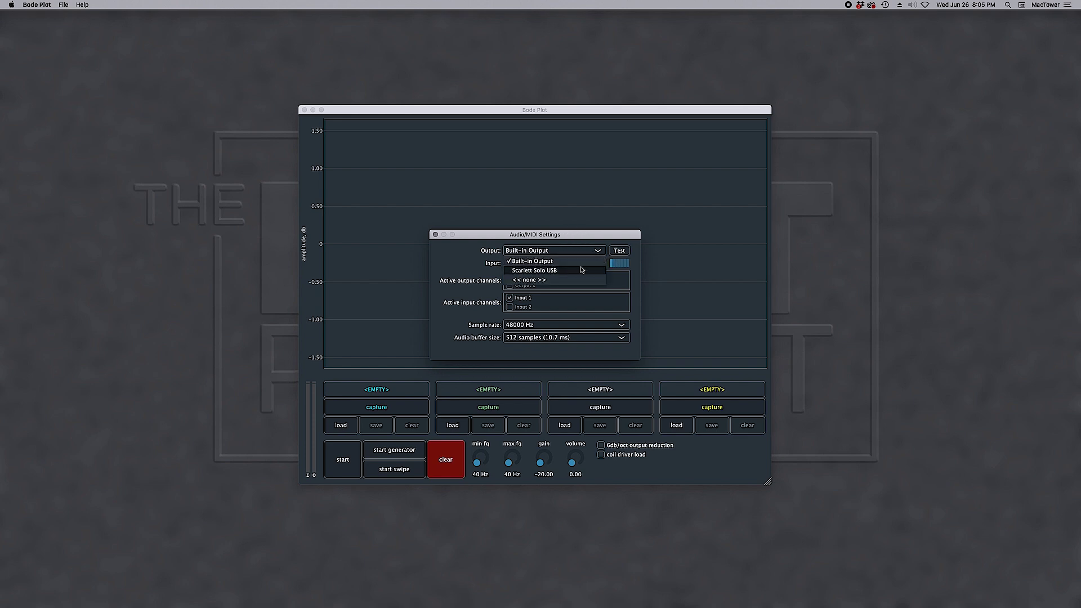
left_click(582, 270)
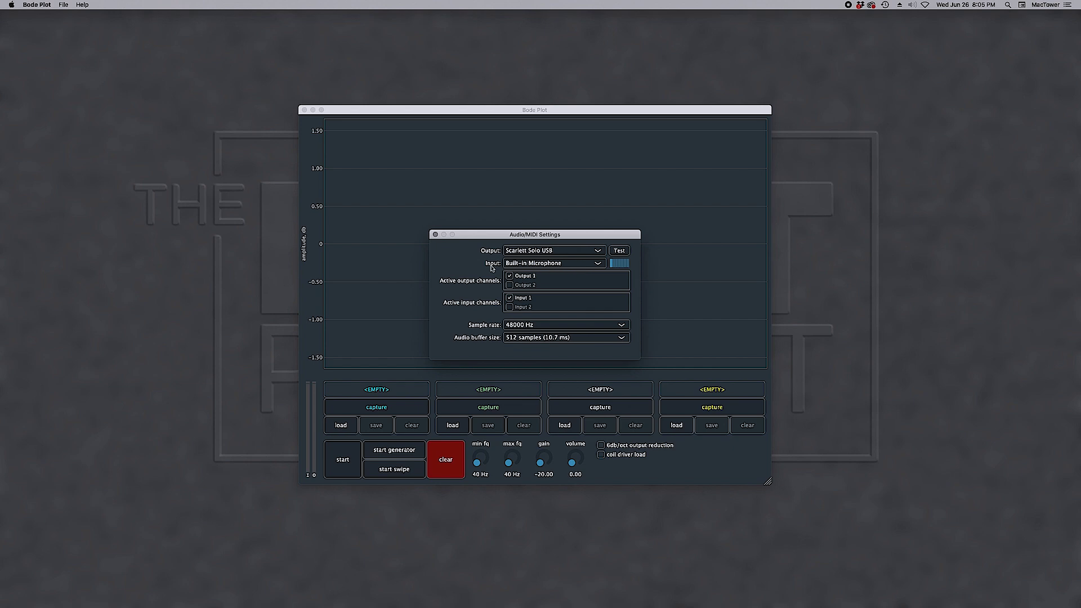
left_click(572, 264)
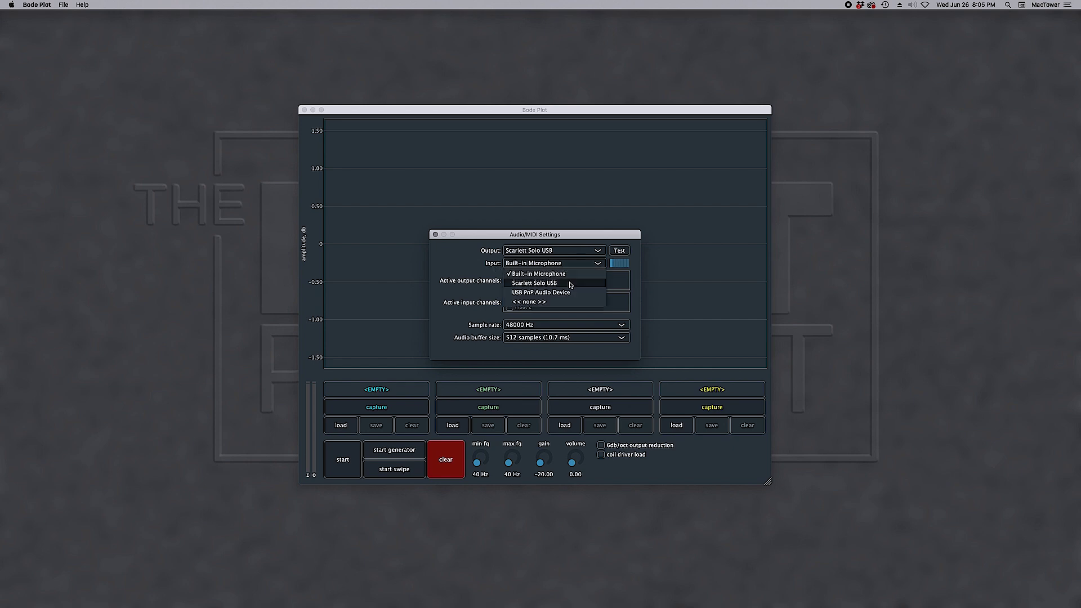
left_click(571, 283)
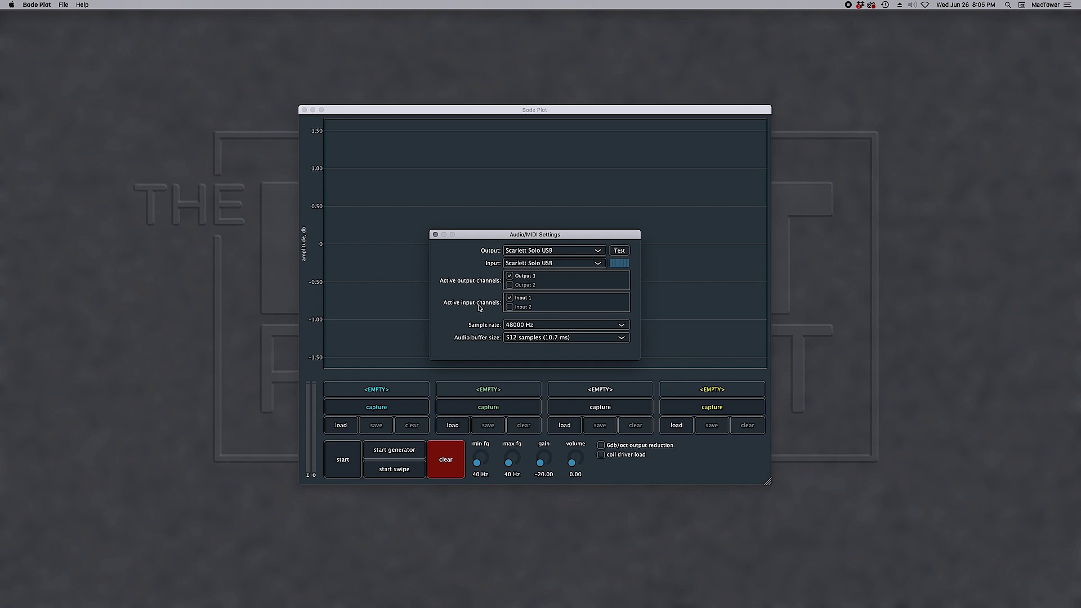
left_click(513, 307)
left_click(597, 251)
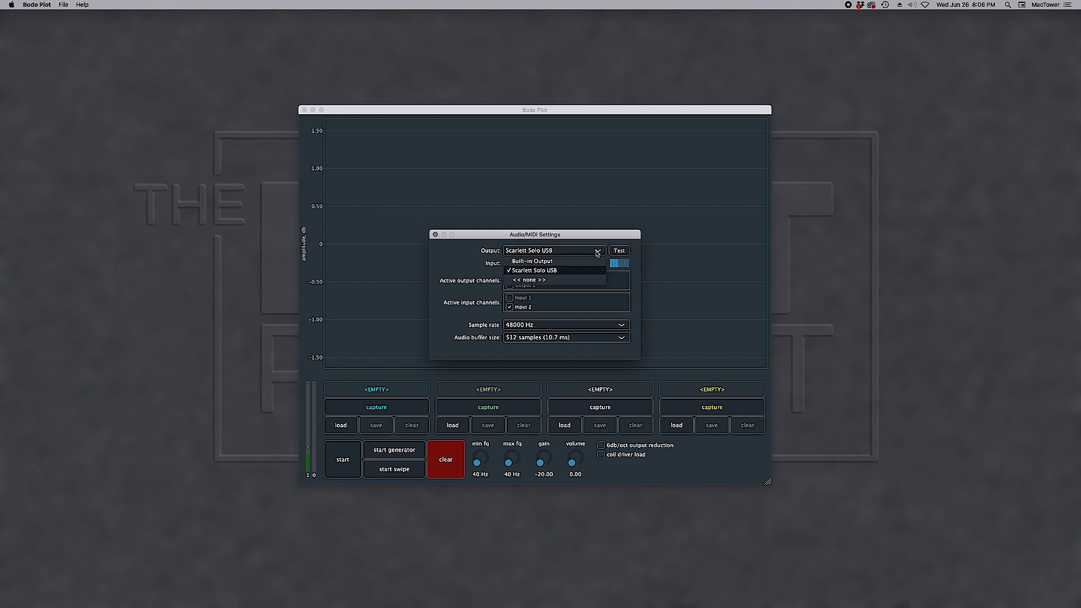
left_click(583, 261)
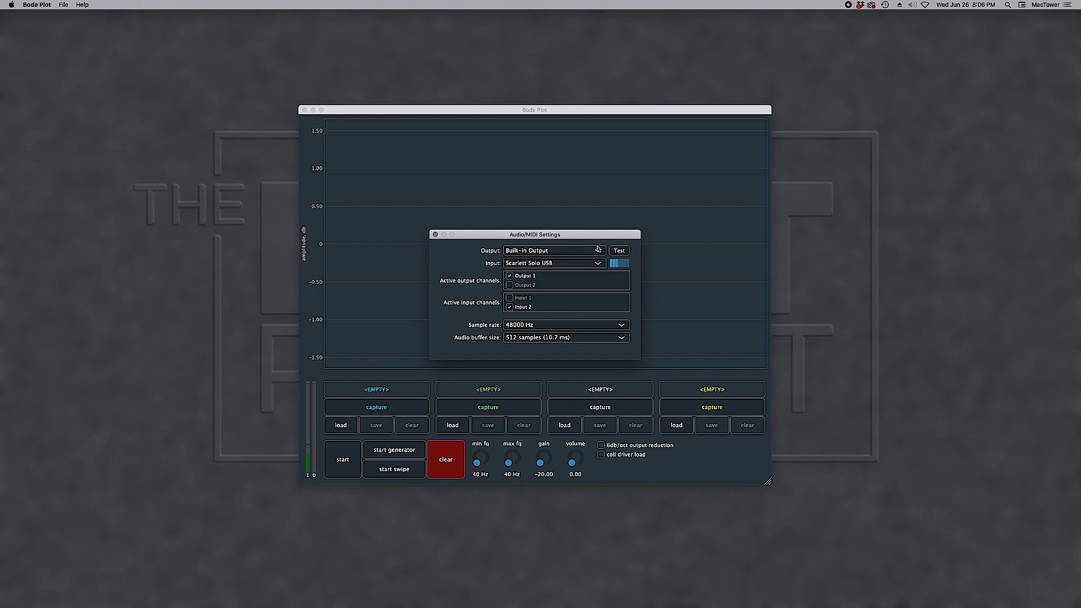
left_click(626, 252)
left_click(627, 251)
left_click(599, 251)
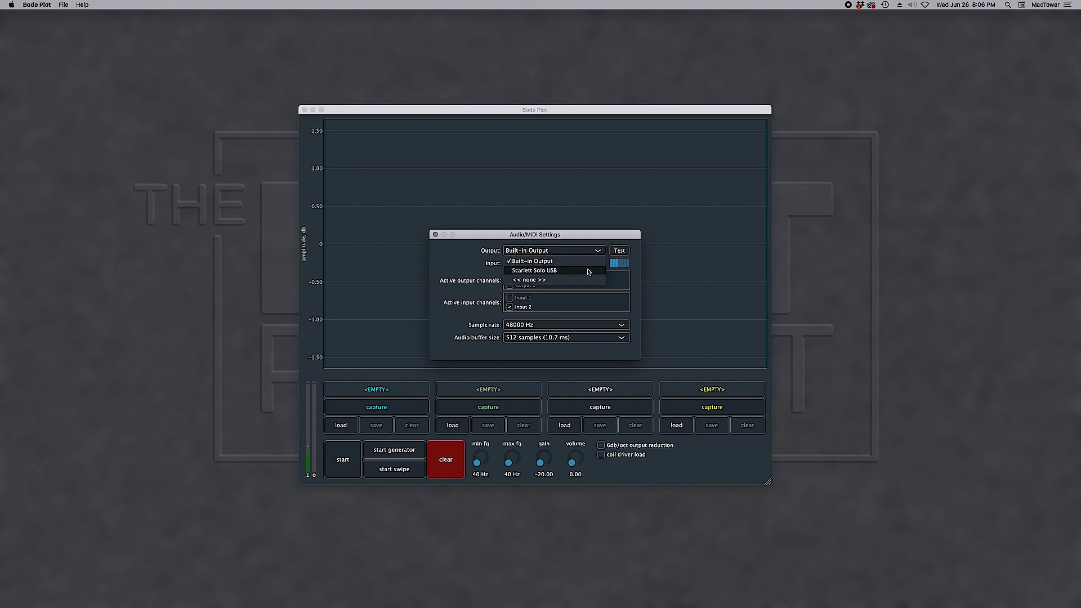
left_click(588, 270)
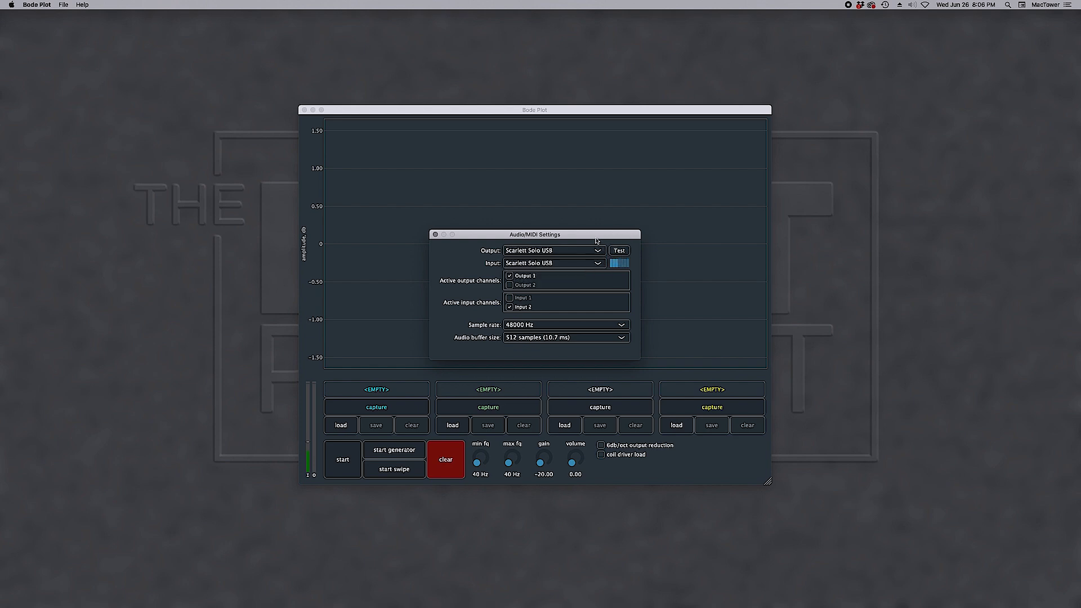
Close the Audio/MIDI Settings dialog
left_click(435, 234)
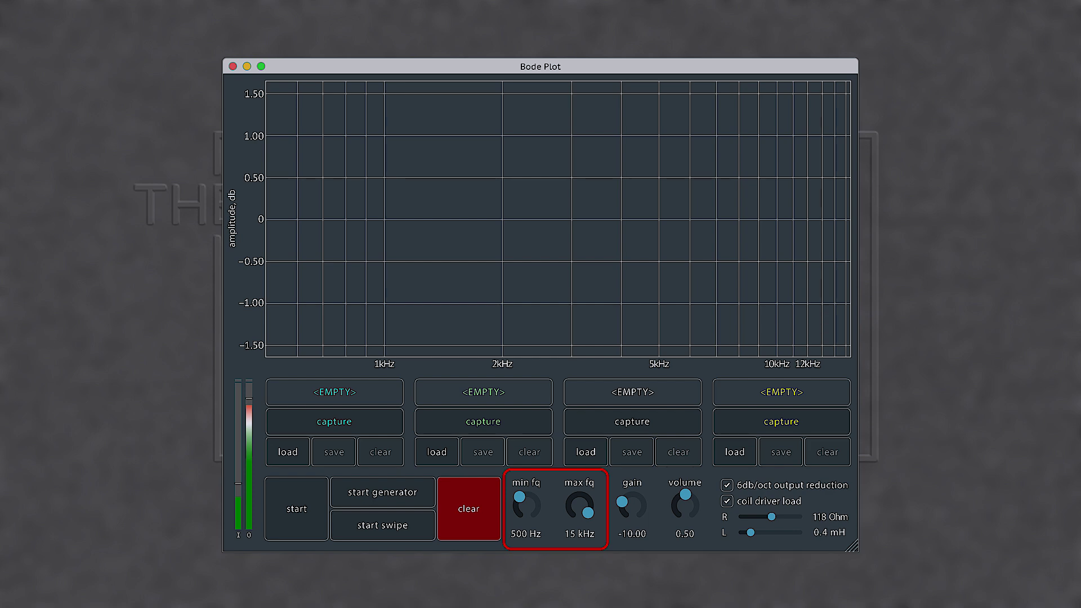
left_click_drag(772, 517, 740, 533)
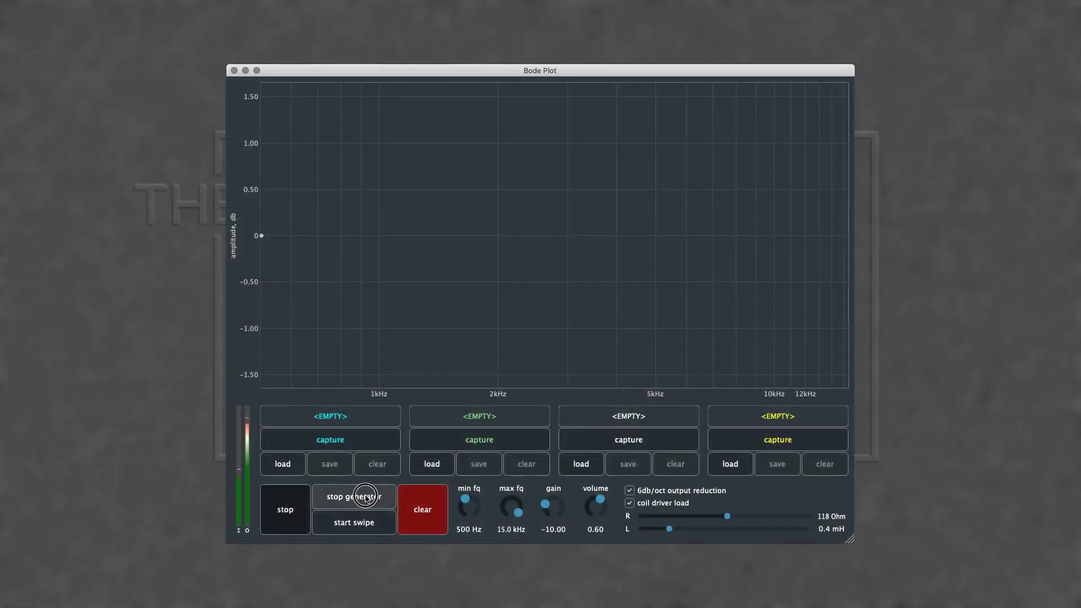
Run a full frequency sweep from 500 Hz to 15 kHz, stop it, and capture the curve in the first, cyan slot
left_click(350, 522)
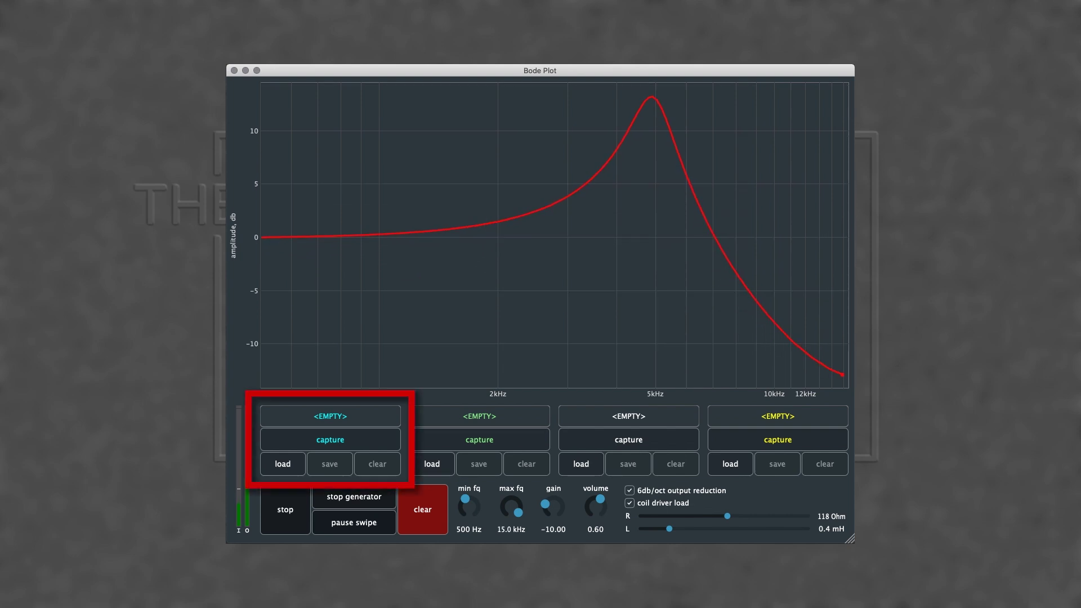
left_click(360, 522)
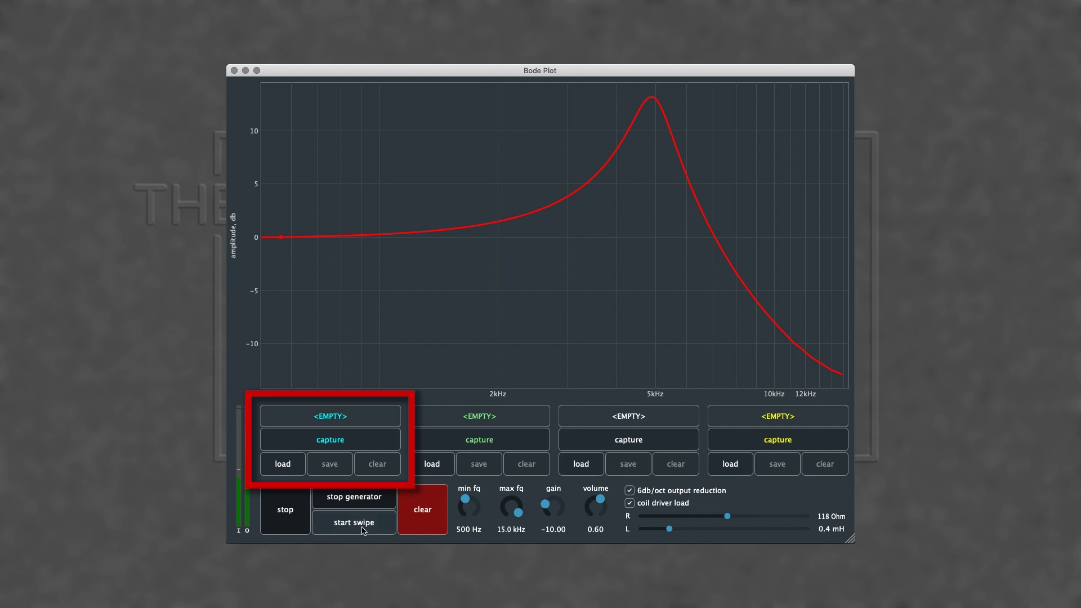
left_click(357, 443)
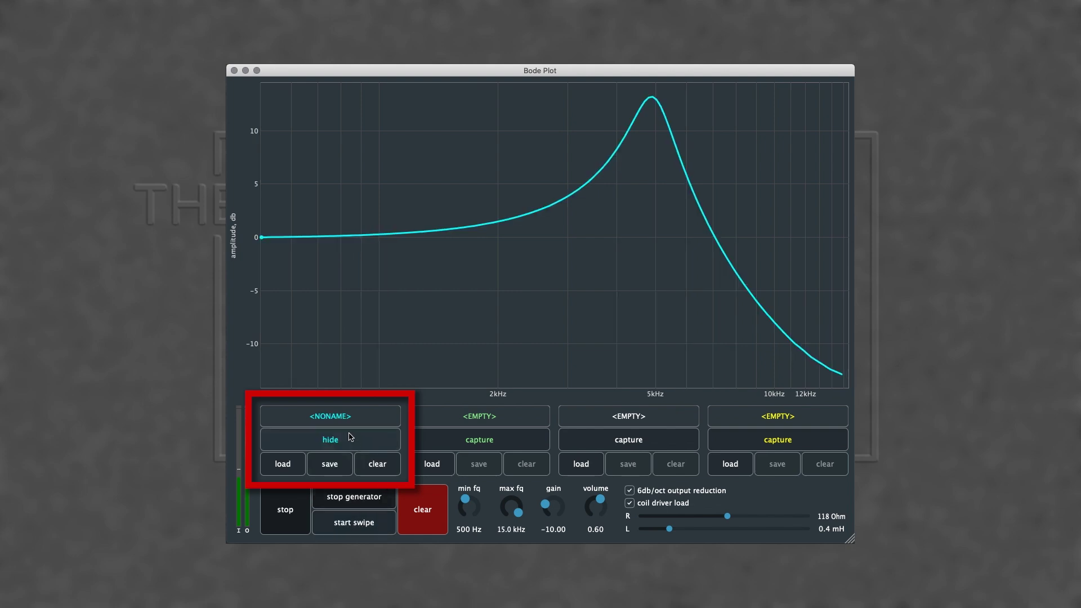
Name the cyan curve P90-2_white and save it under that name in the P90 folder
left_click(353, 417)
type("P0")
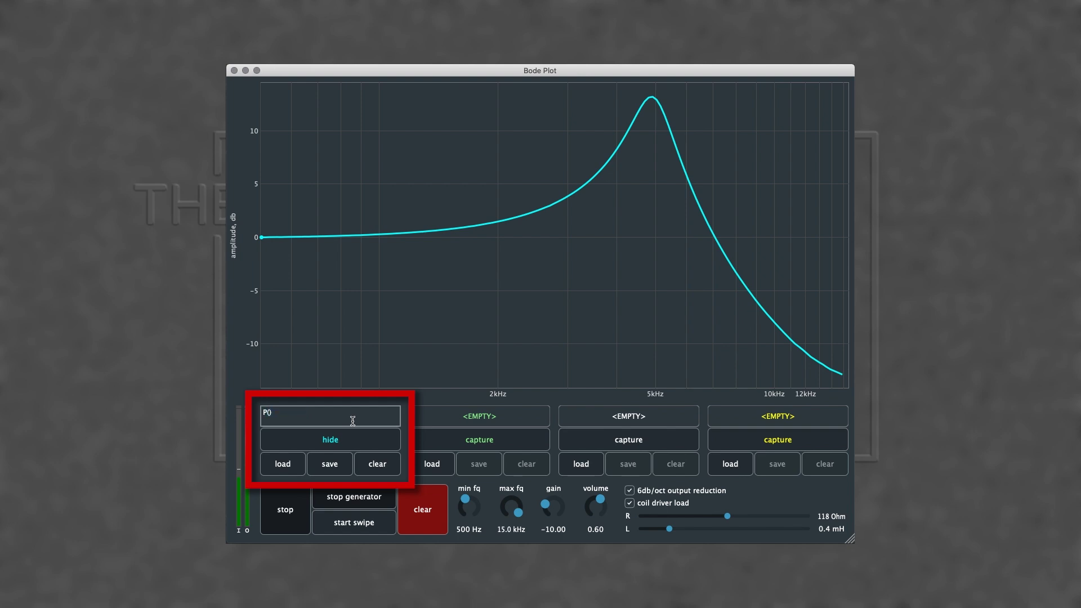
key("BackSpace")
type("90-2_")
type("white")
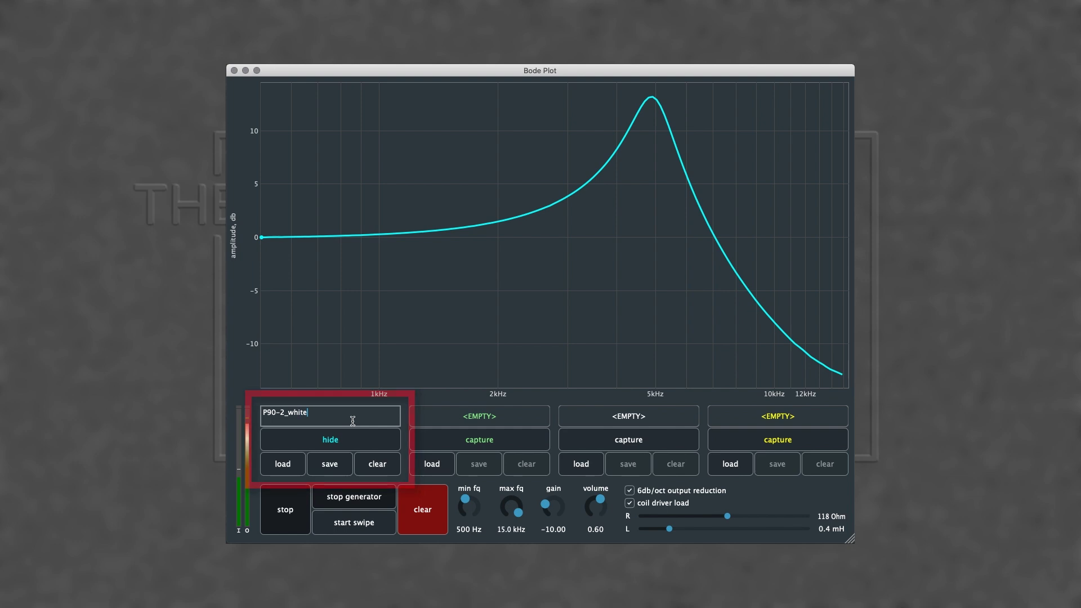
left_click(338, 470)
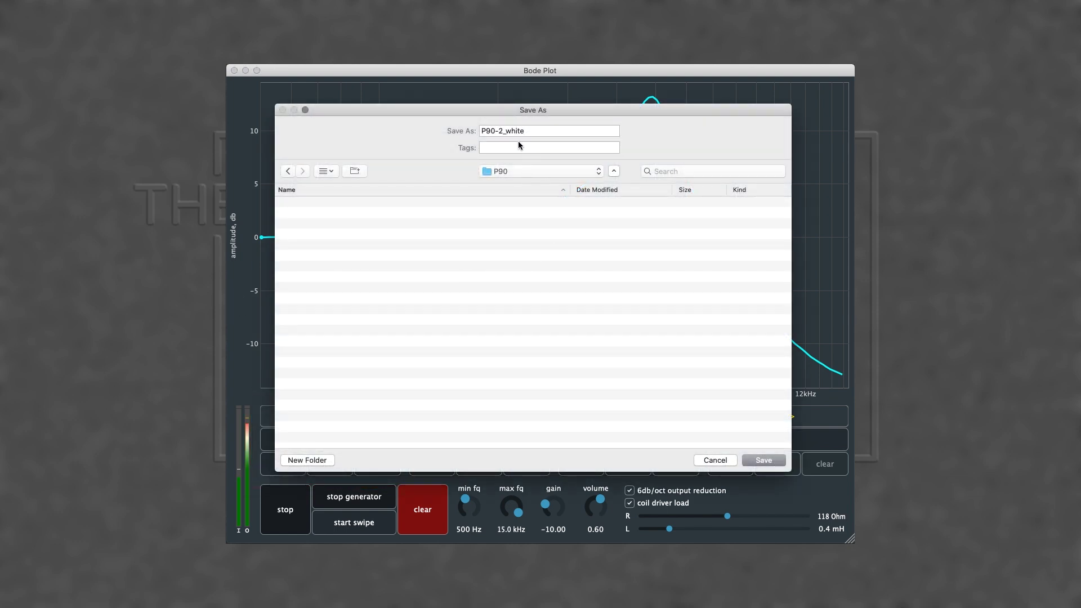
left_click(509, 133)
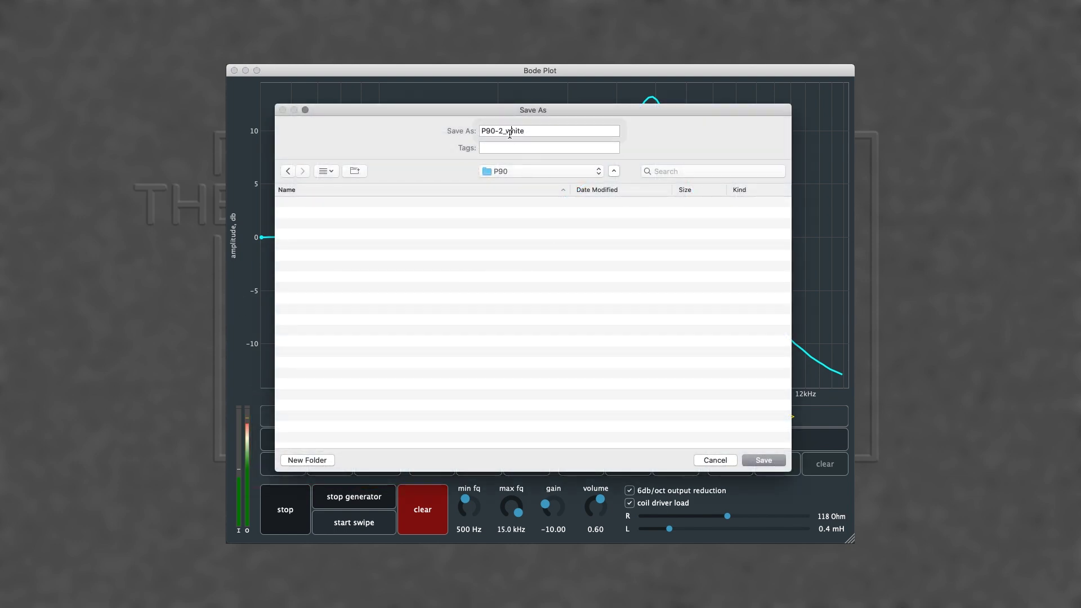
left_click(394, 250)
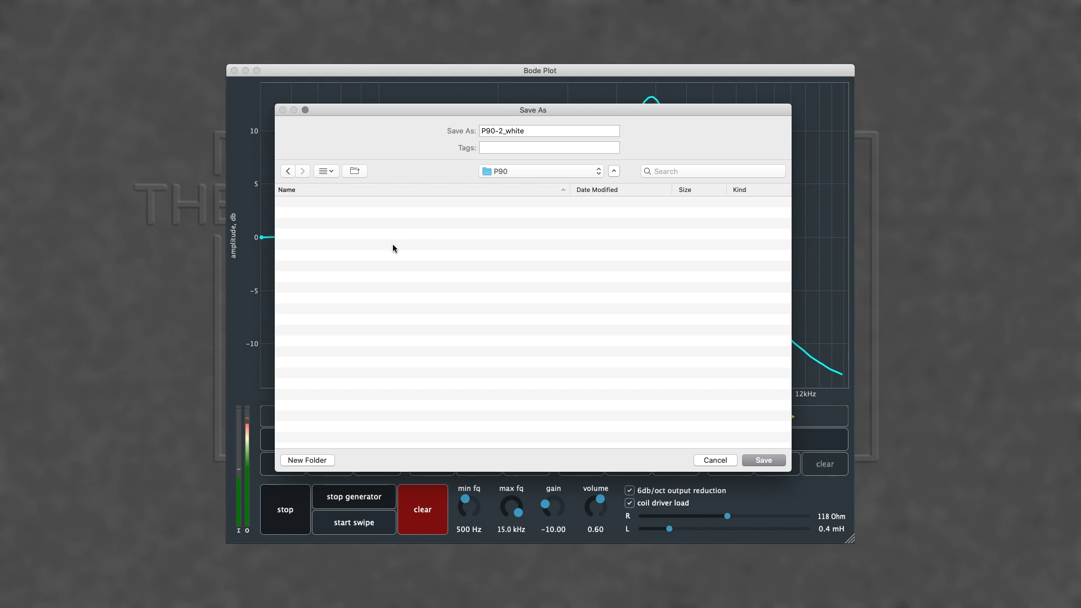
left_click(763, 460)
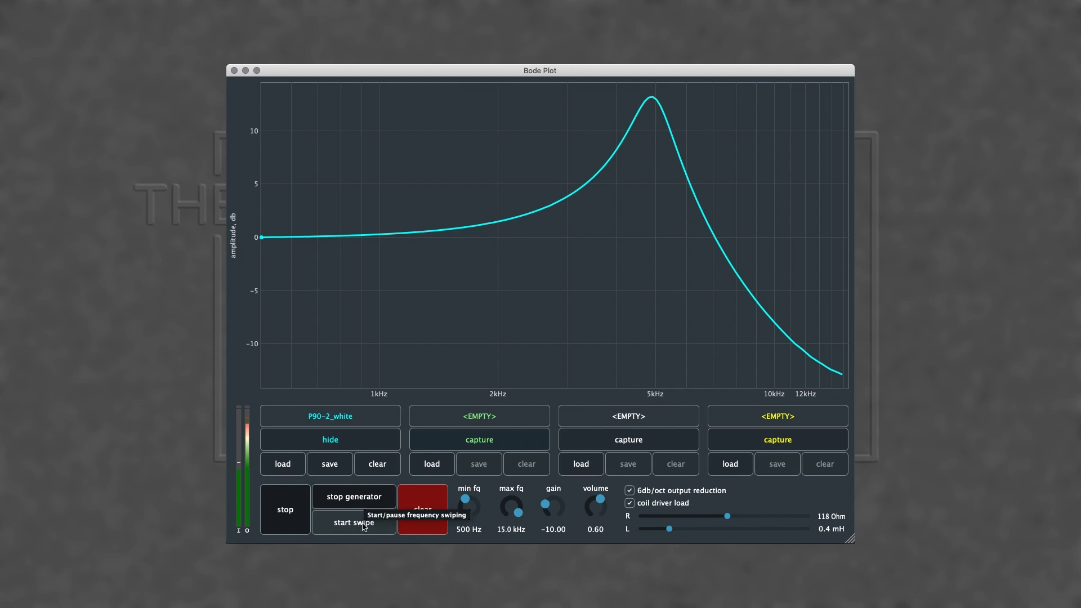
Run a second full frequency sweep, stop it, and capture the new curve in the green slot
left_click(385, 527)
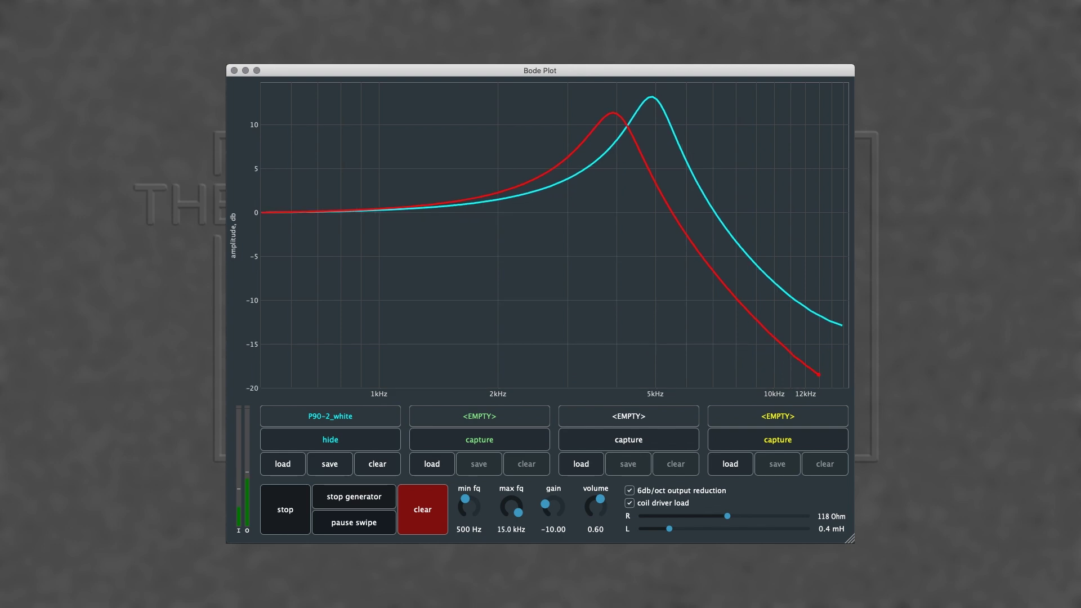
left_click(375, 524)
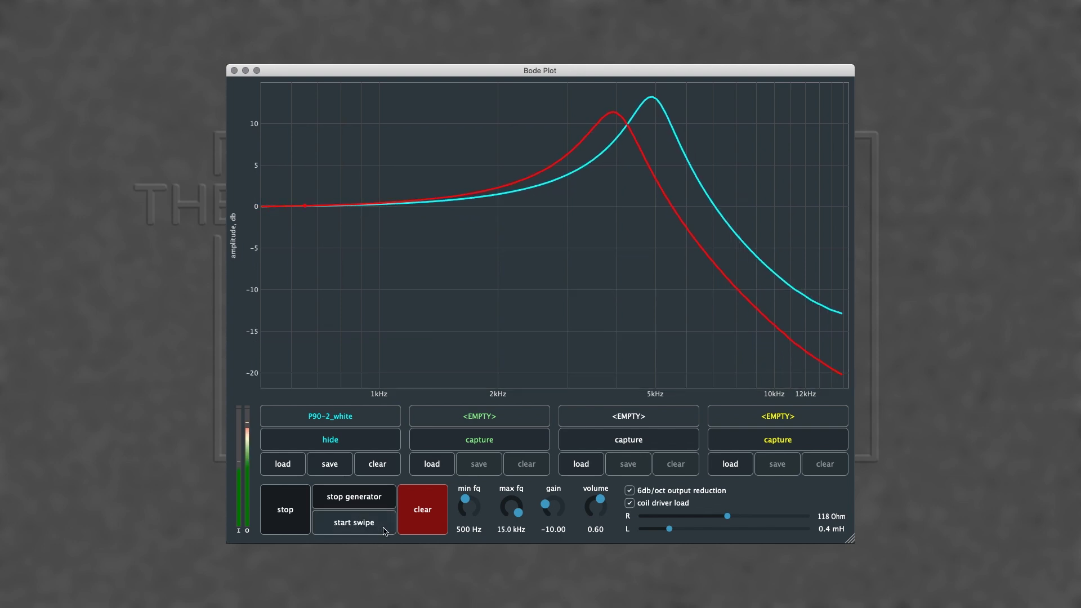
left_click(509, 443)
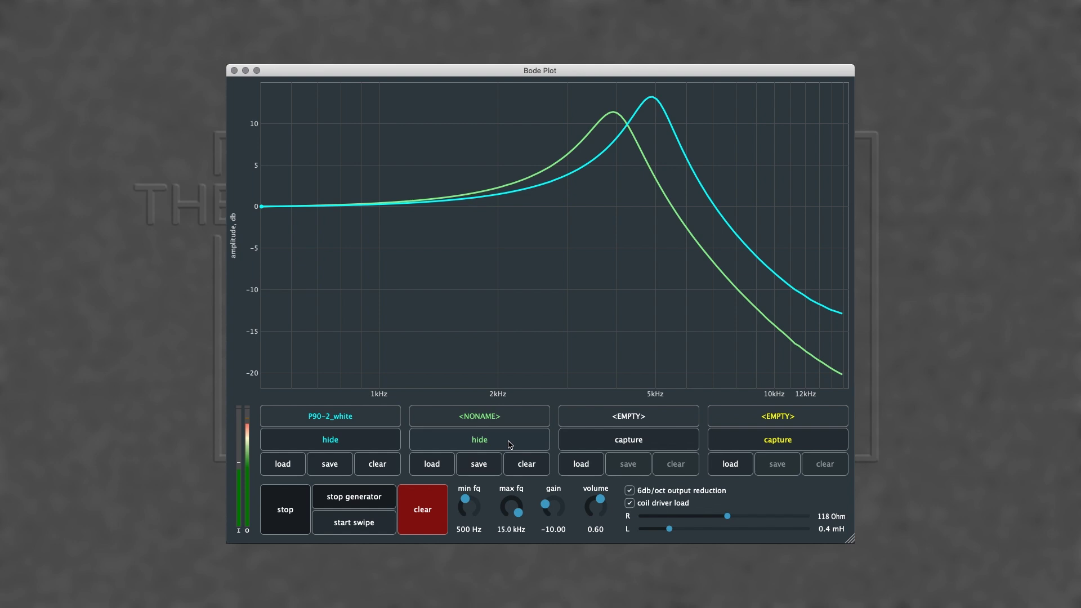
Name the green curve P90-2_red and save it under that name in the P90 folder
double_click(500, 415)
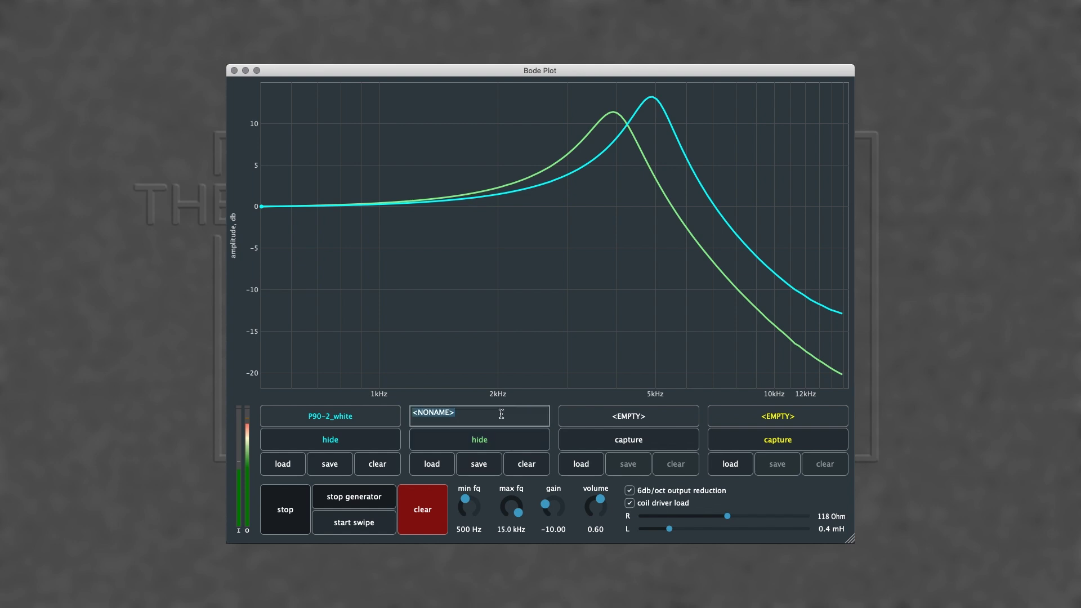
type("P90-2_red")
left_click(479, 465)
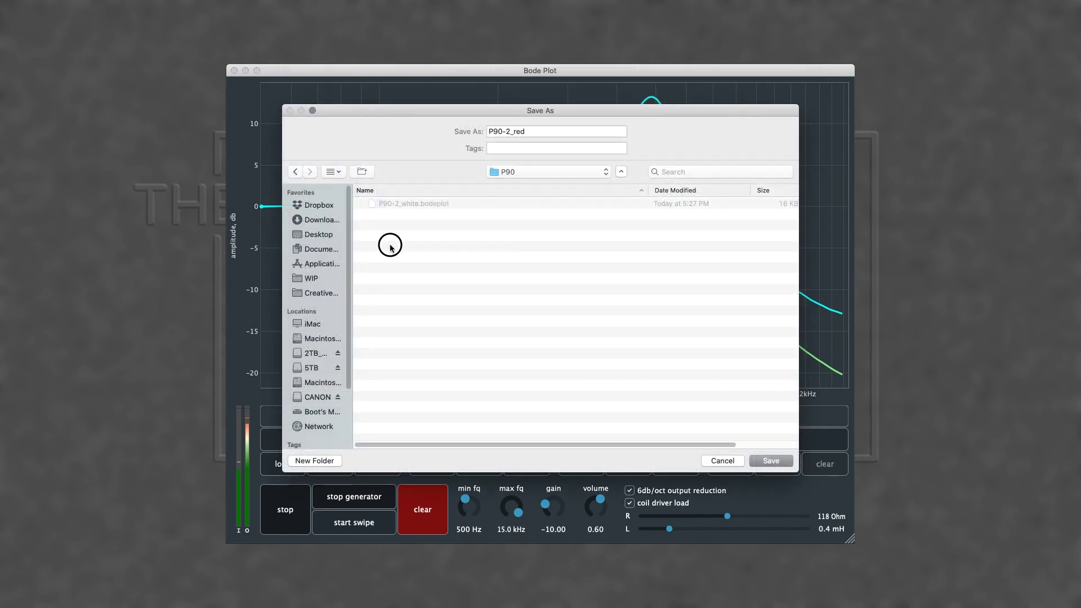
left_click(771, 462)
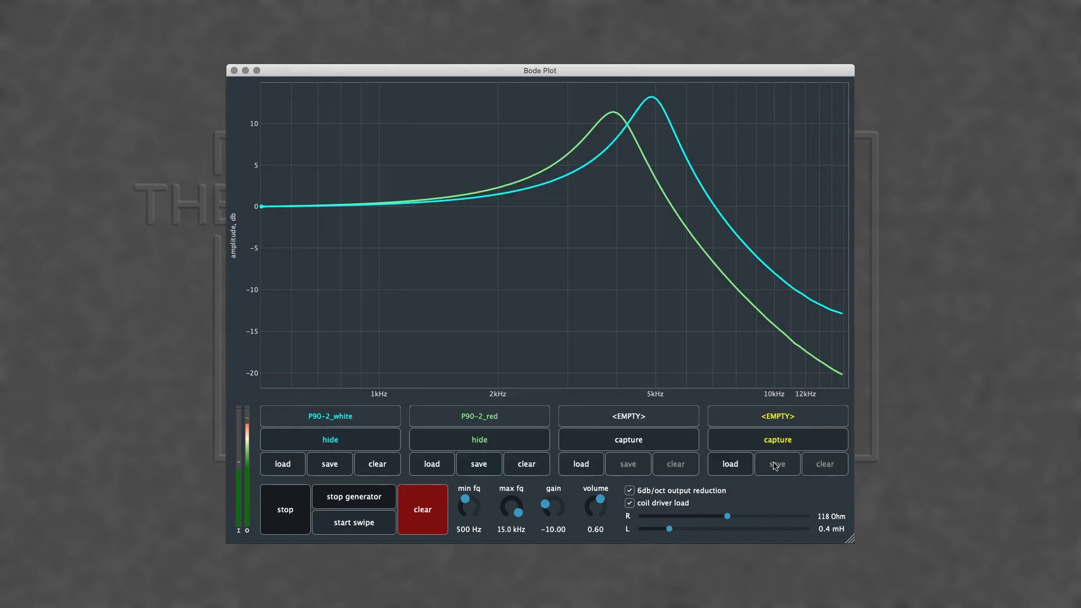
Run a third full frequency sweep, stop it, and capture the new curve in the white slot
left_click(387, 529)
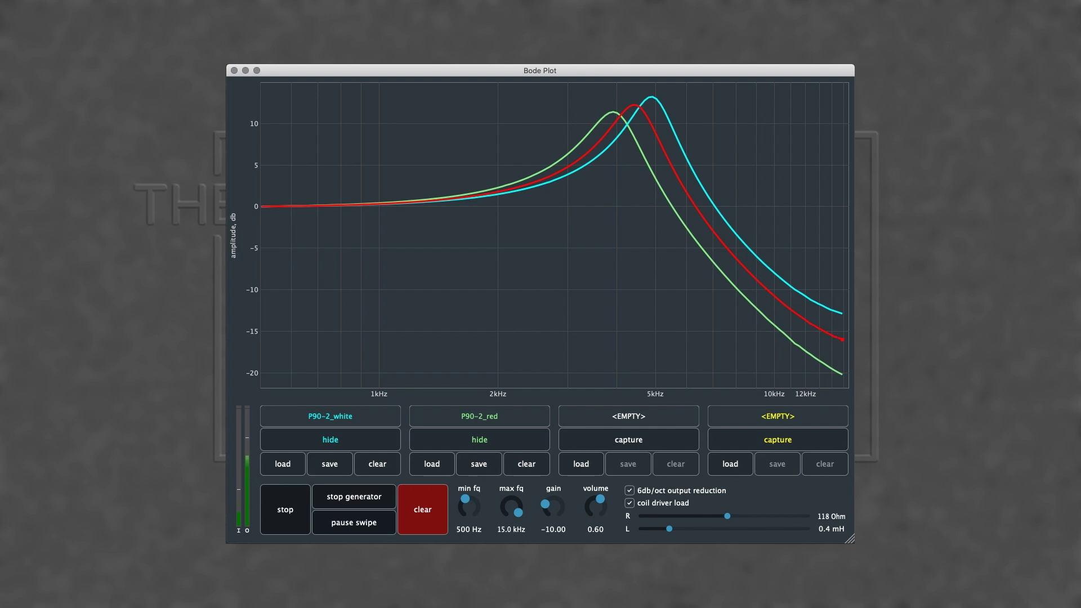
left_click(389, 529)
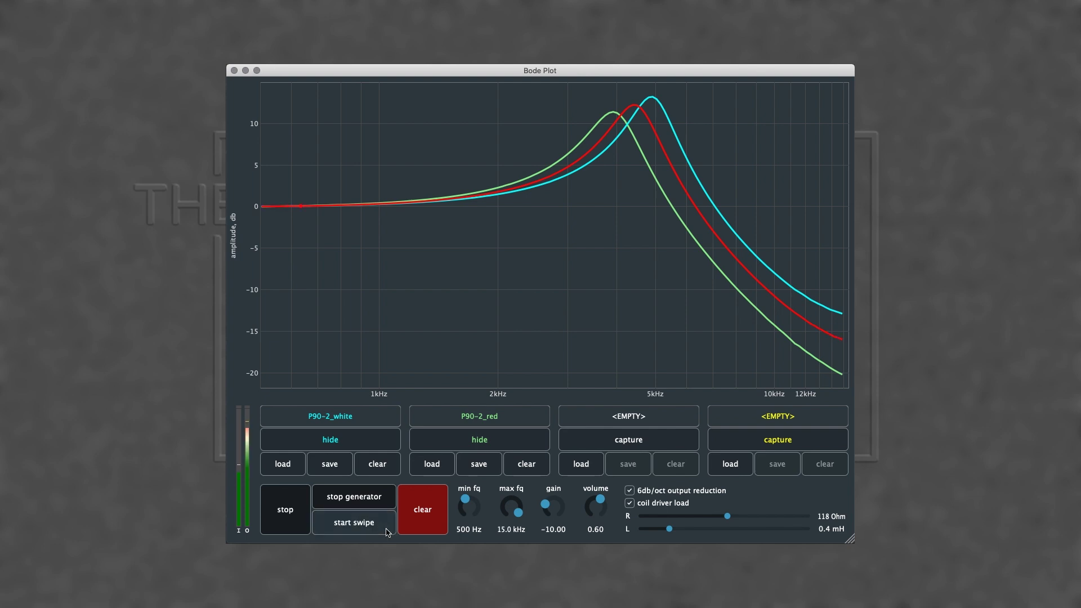
left_click(632, 422)
Name the white curve P90-3_white and save it under that name in the P90 folder
left_click(635, 421)
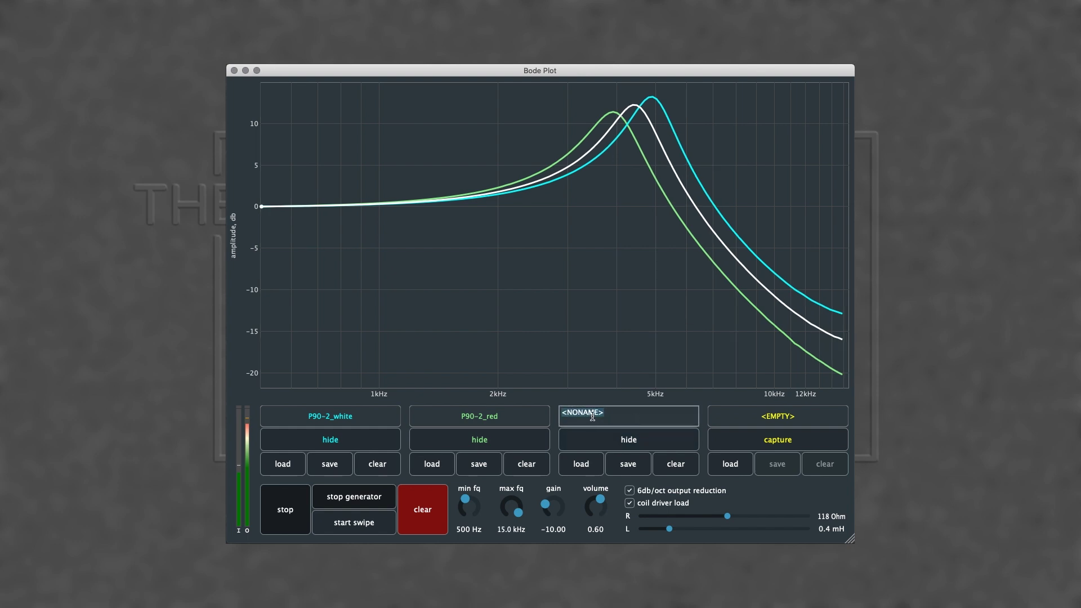
type("P90-3_white")
left_click(631, 467)
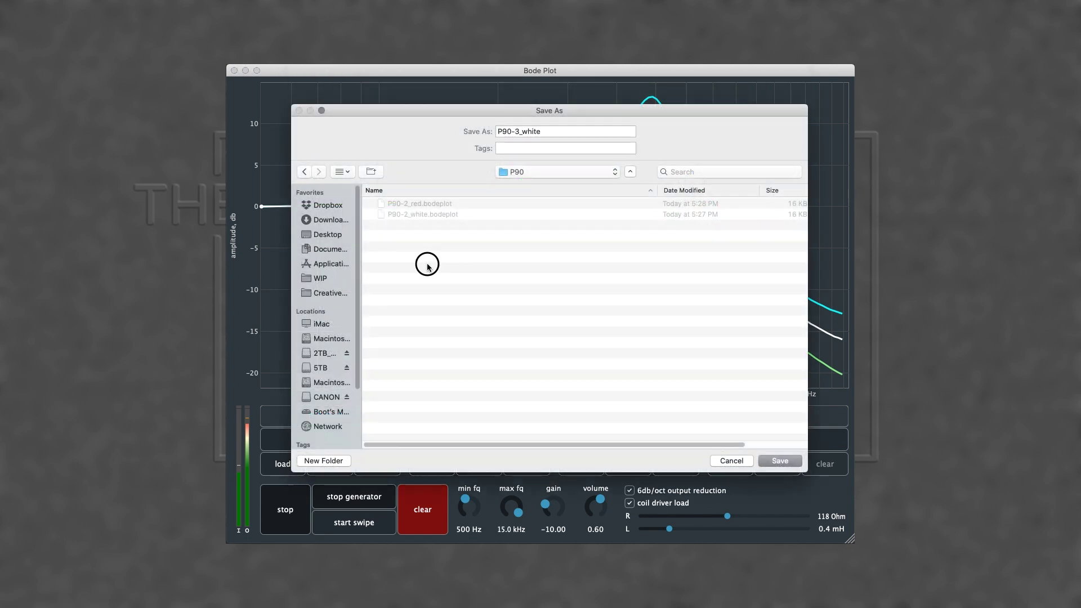
left_click(782, 461)
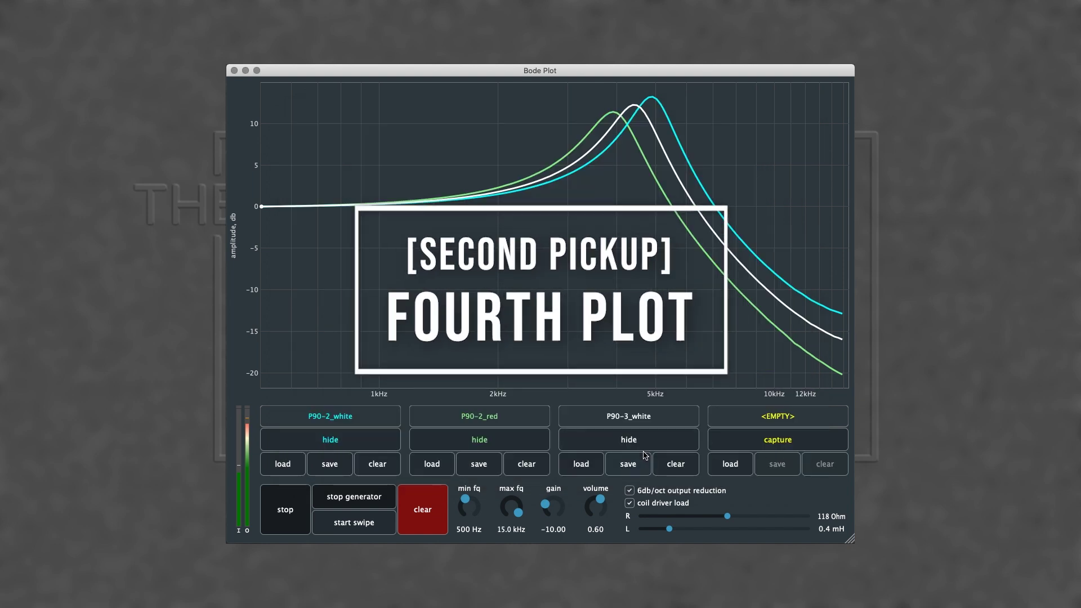
Run a fourth full frequency sweep, stop it, and capture the new curve in the yellow slot
left_click(354, 523)
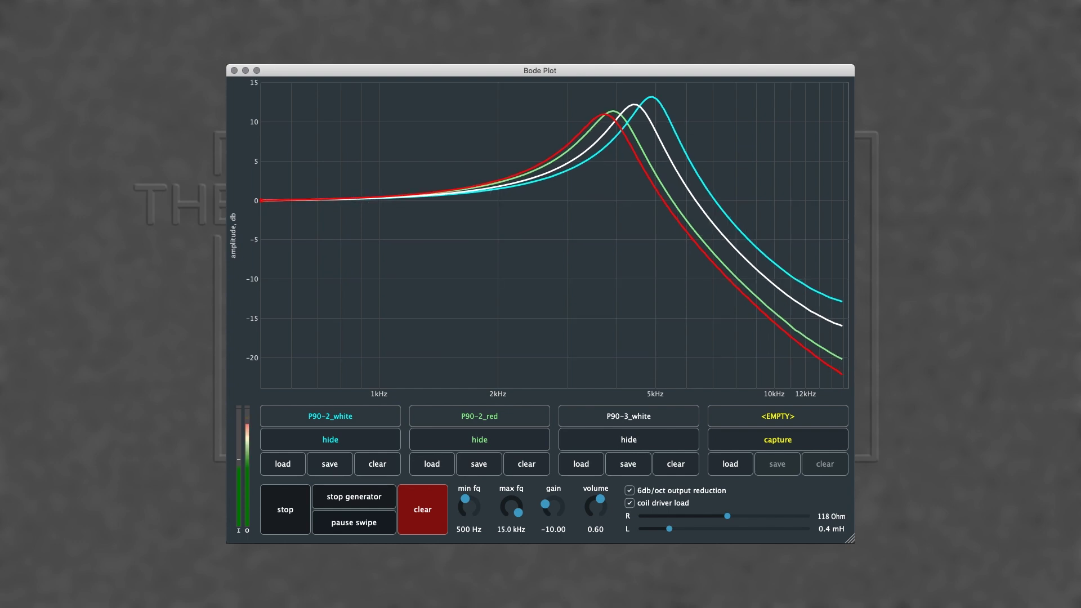
left_click(355, 524)
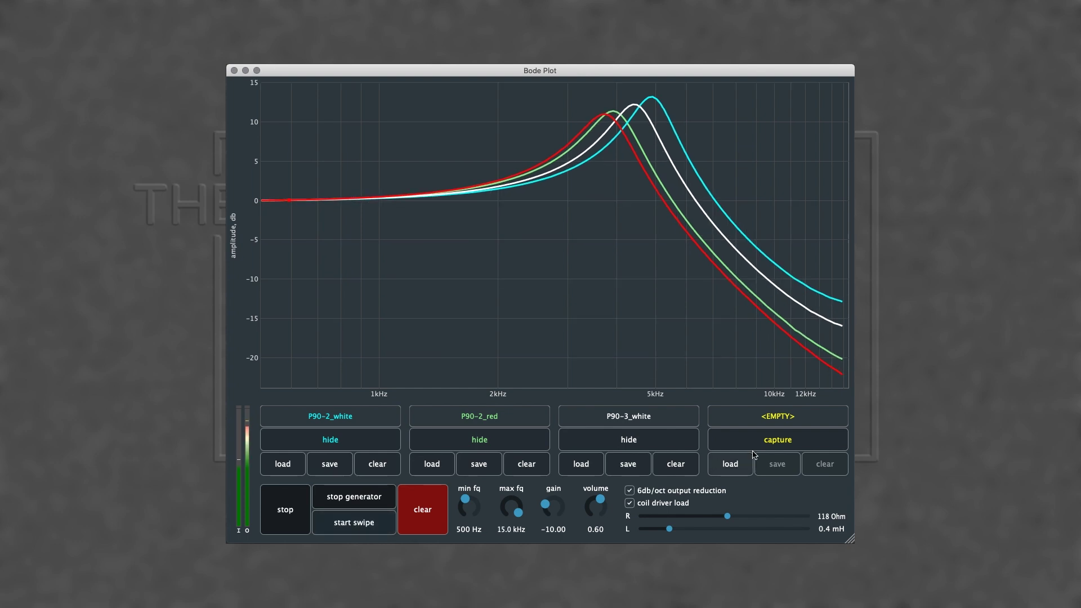
left_click(780, 421)
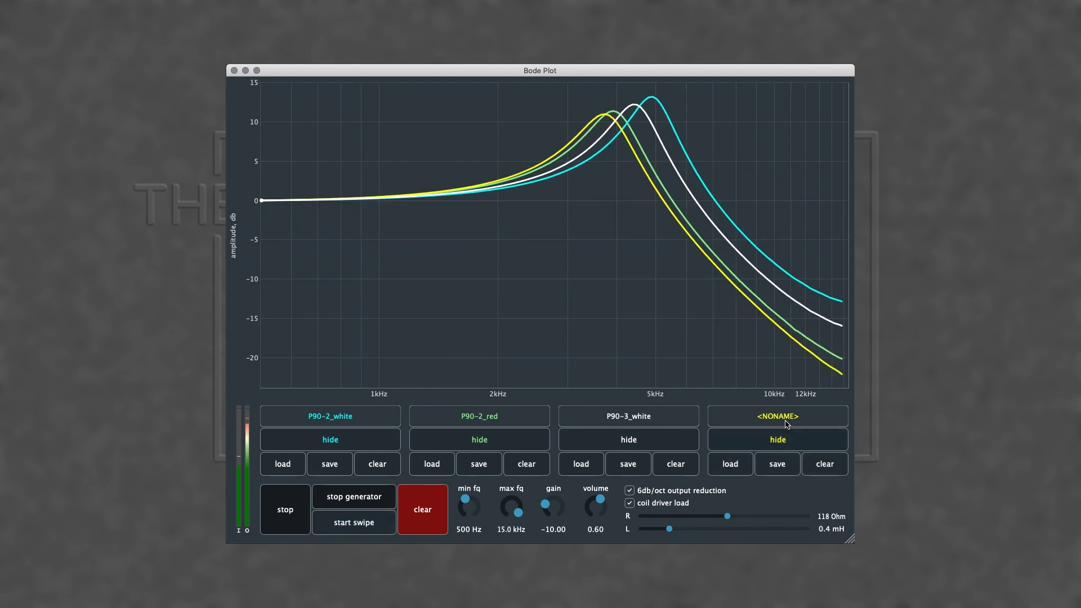
Name the yellow curve P90-3_red and save it under that name in the P90 folder
left_click(784, 420)
type("P90")
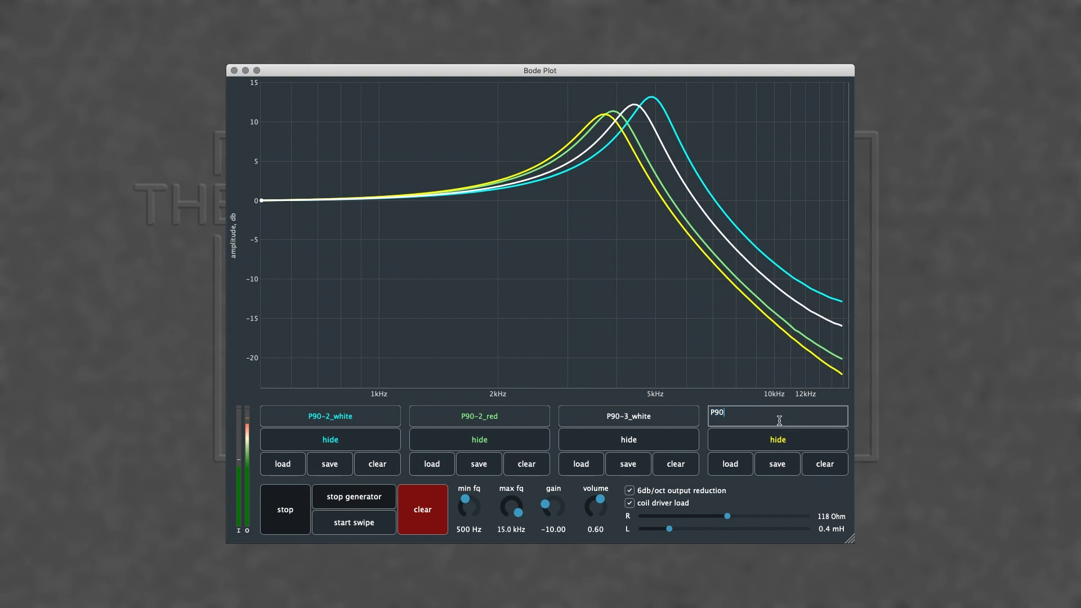
type("-3_red")
left_click(777, 464)
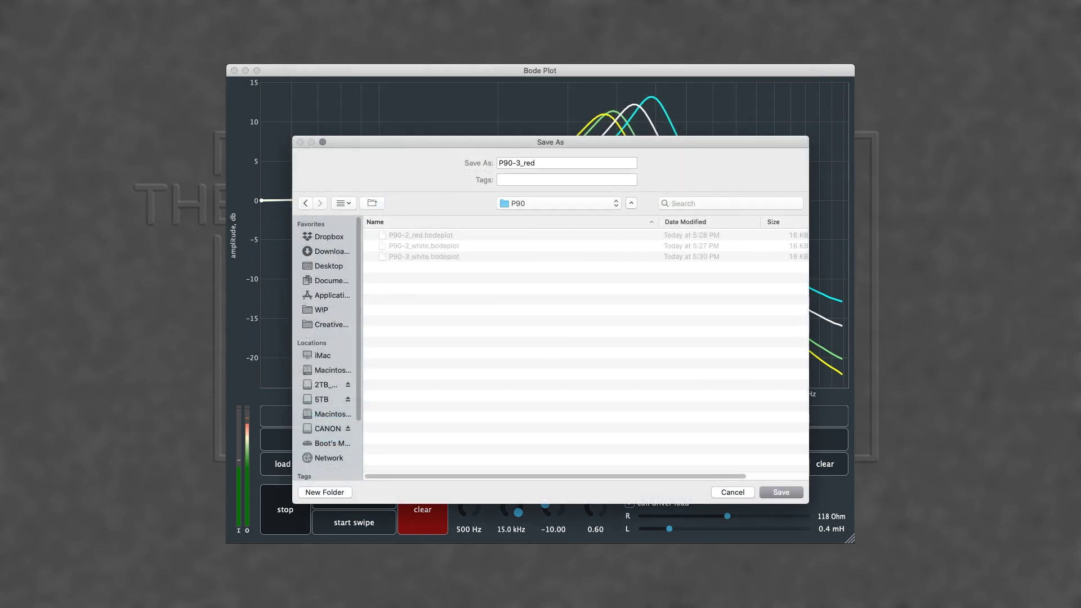
left_click(787, 497)
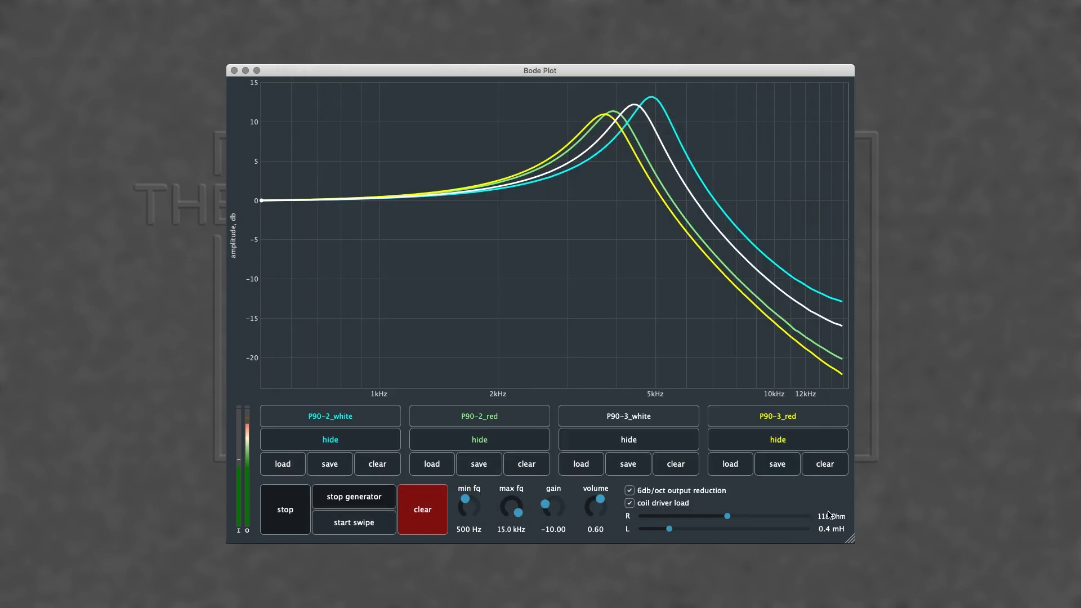
Export the captured plots as a CSV file named P90_2-3_Plots in the P90 folder
left_click(477, 253)
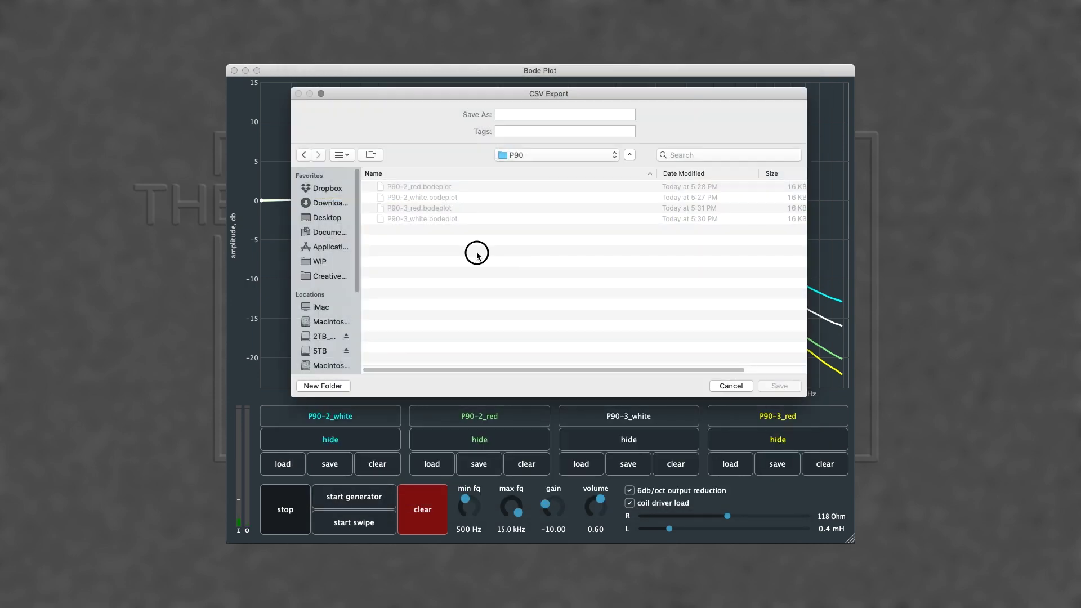
left_click(538, 115)
type("P90")
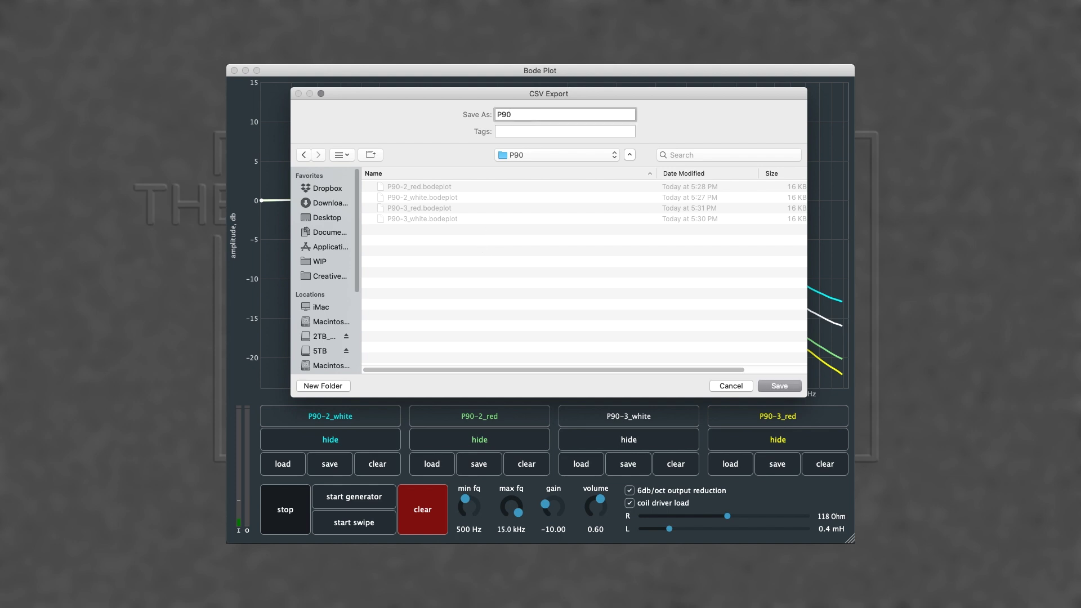
type("_2-3")
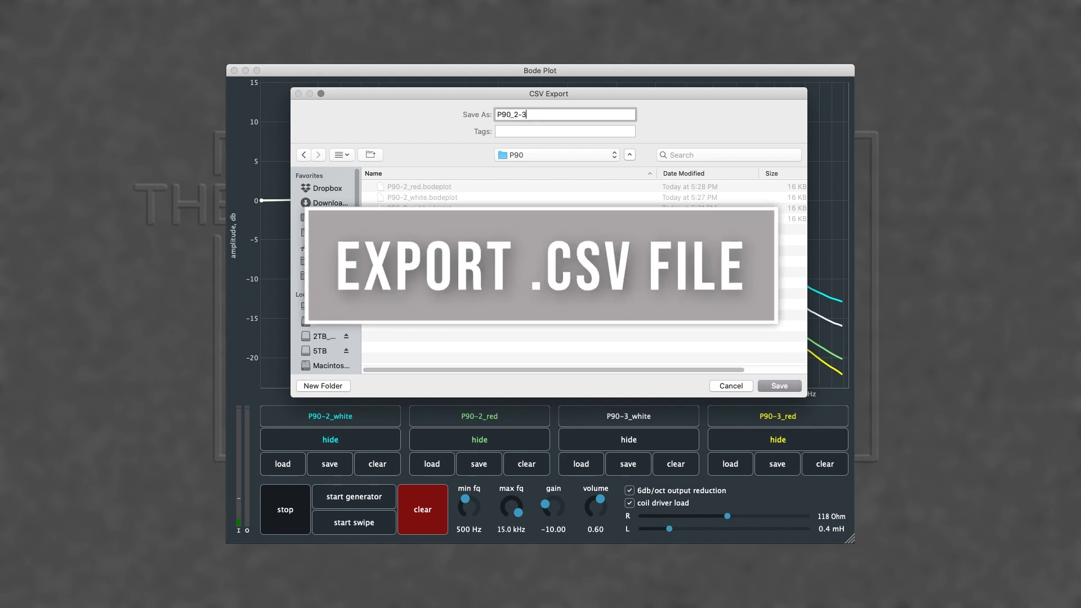
type("_")
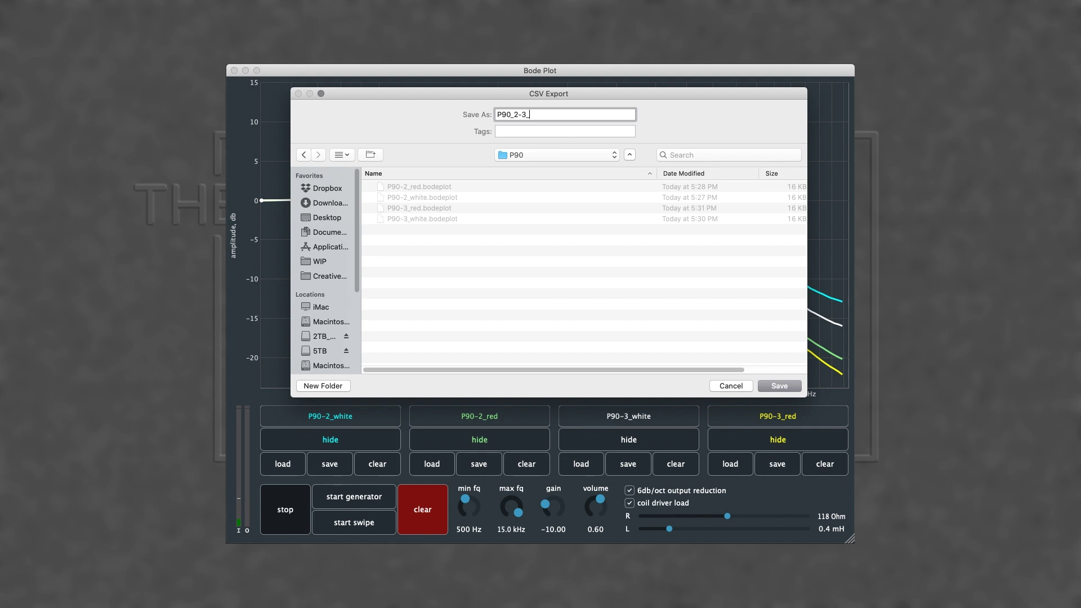
type("Plots")
left_click(780, 386)
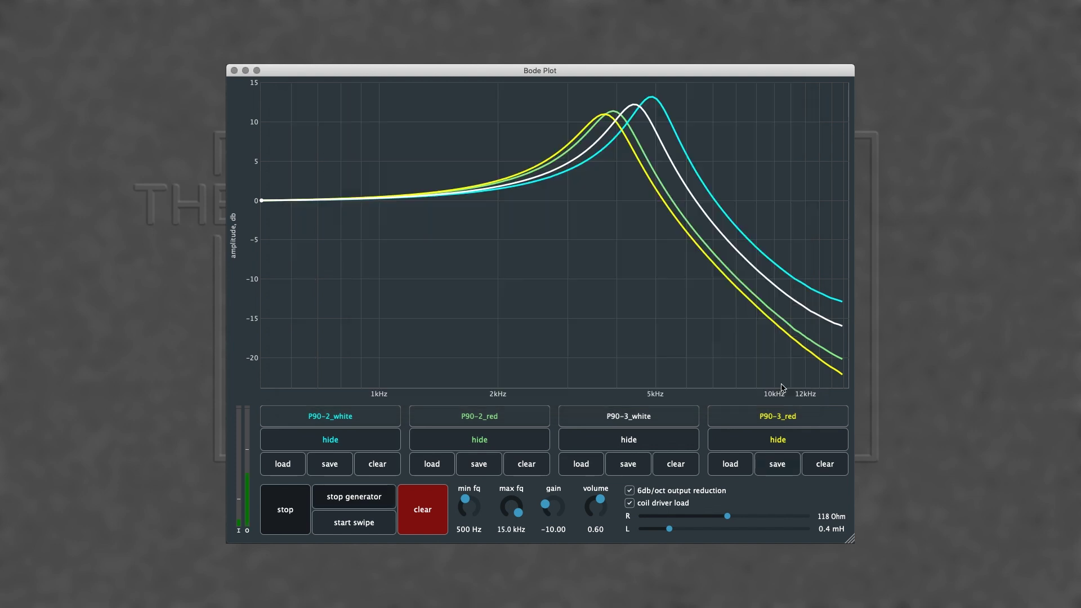
Switch to Finder, check the P90 folder for the exported P90_2-3_Plots.csv file, and close the folder window
key("super+Tab")
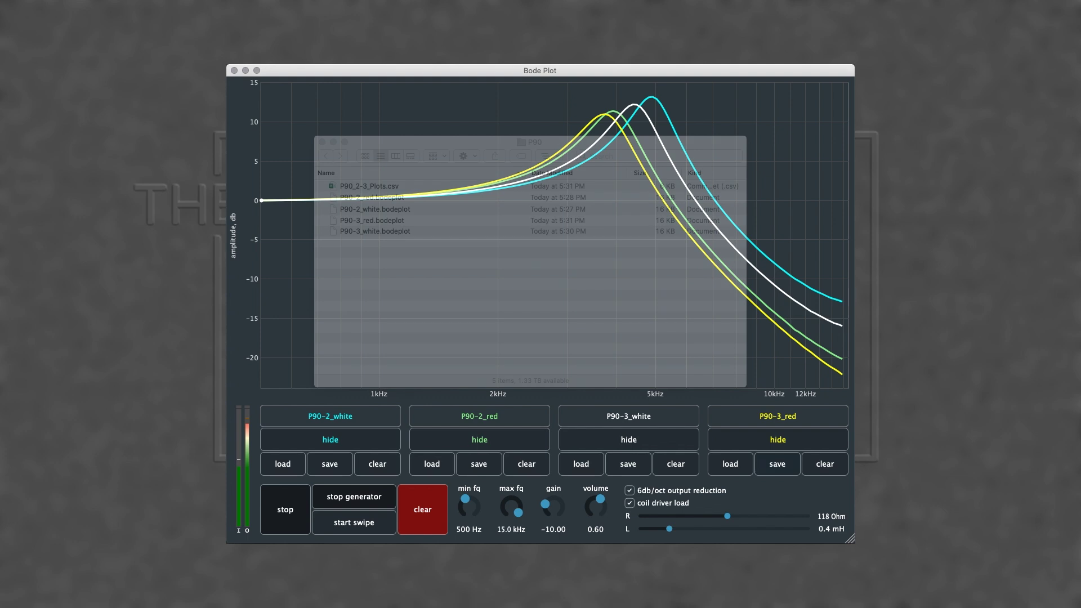
left_click(370, 188)
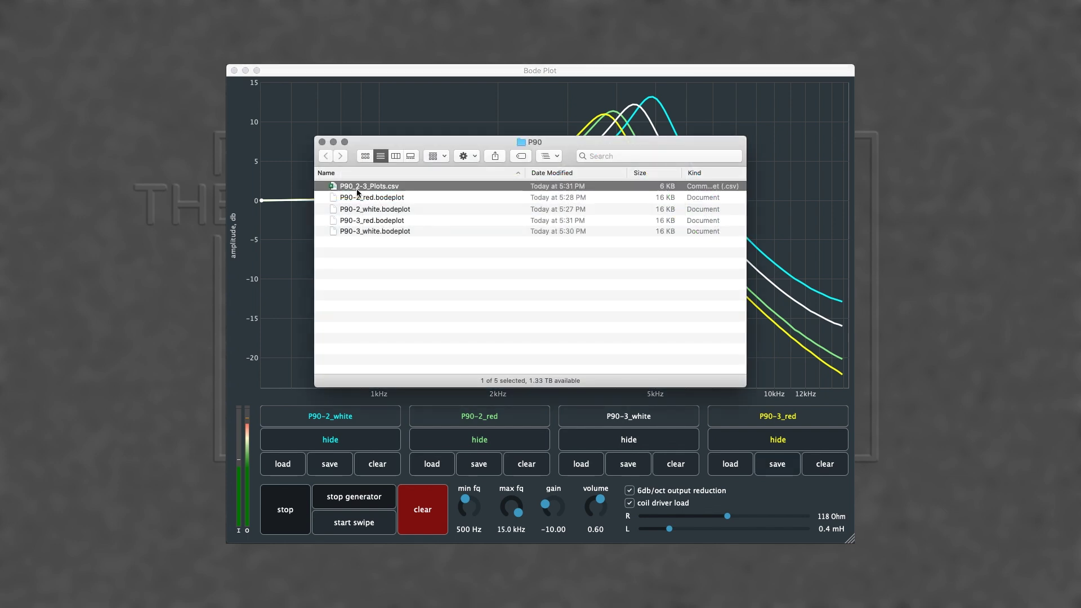
left_click(322, 142)
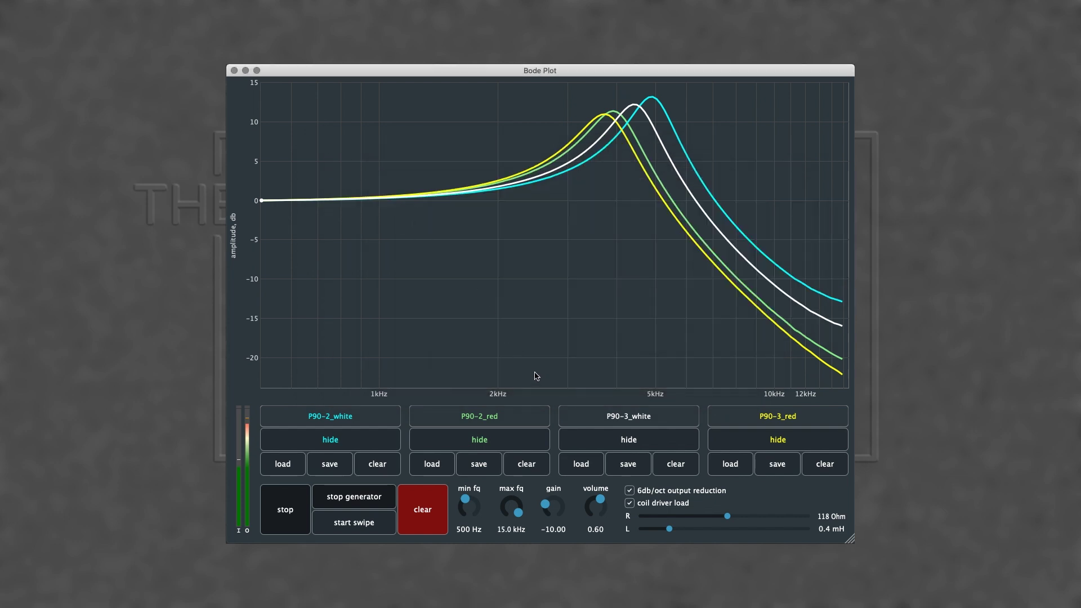
Hide and show again each of the four captured curves in turn, from P90-2_white to P90-3_red
left_click(382, 440)
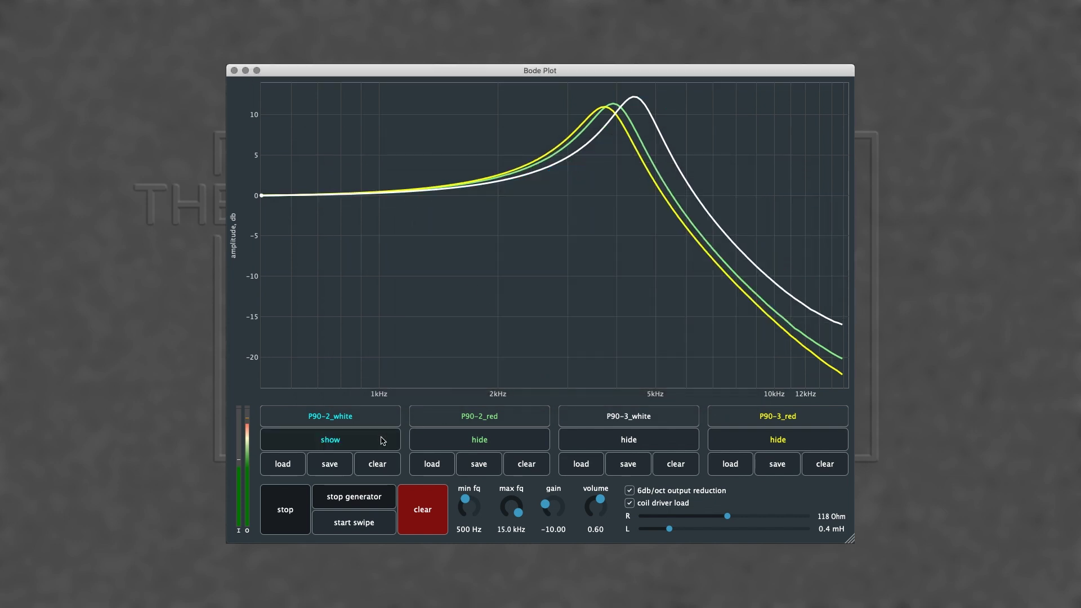
left_click(381, 440)
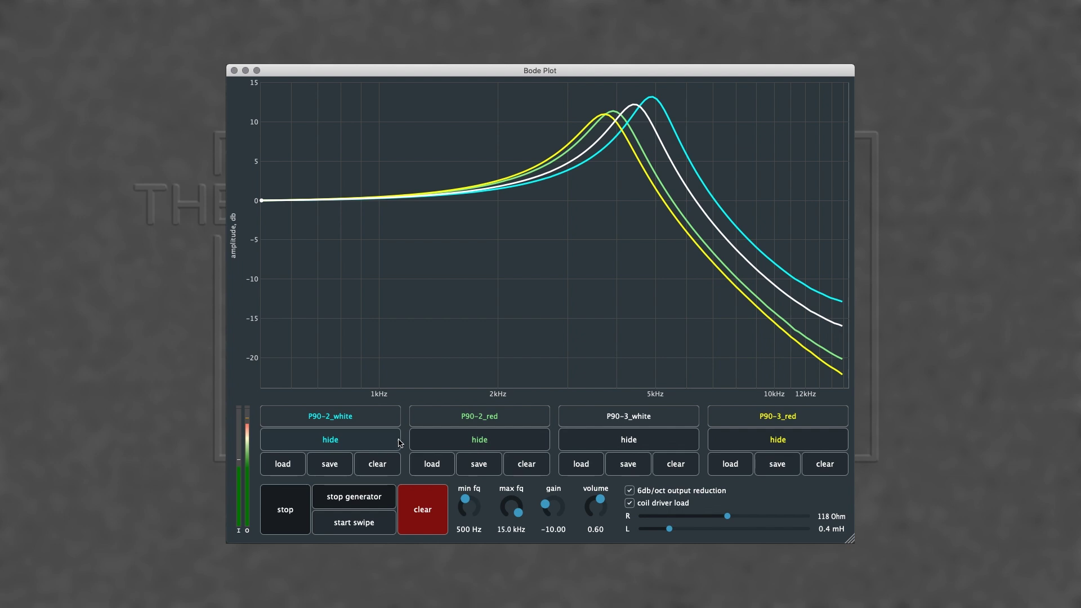
left_click(434, 442)
left_click(435, 442)
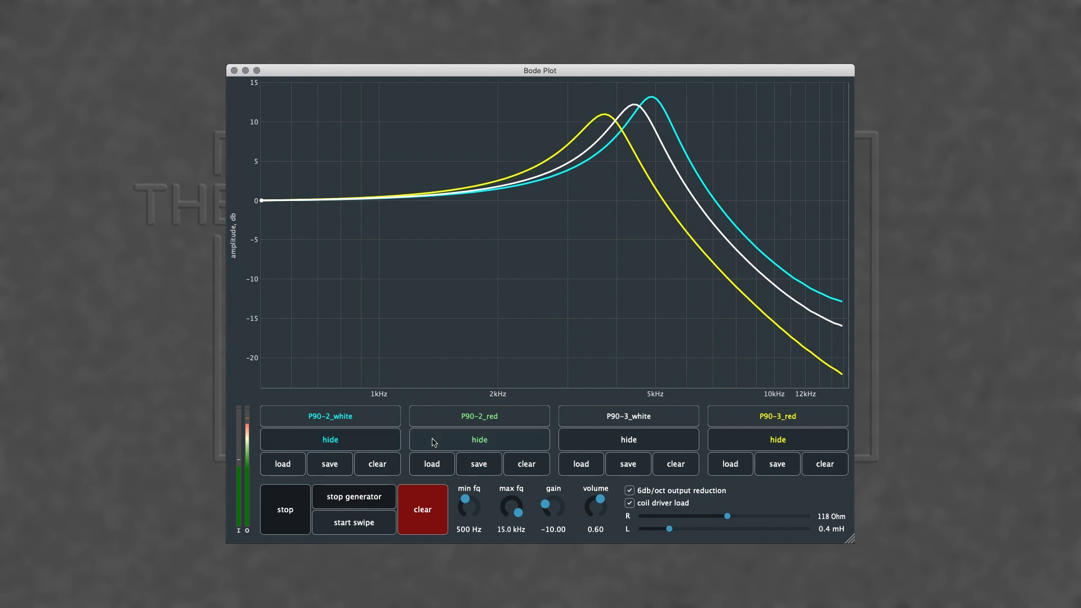
left_click(579, 443)
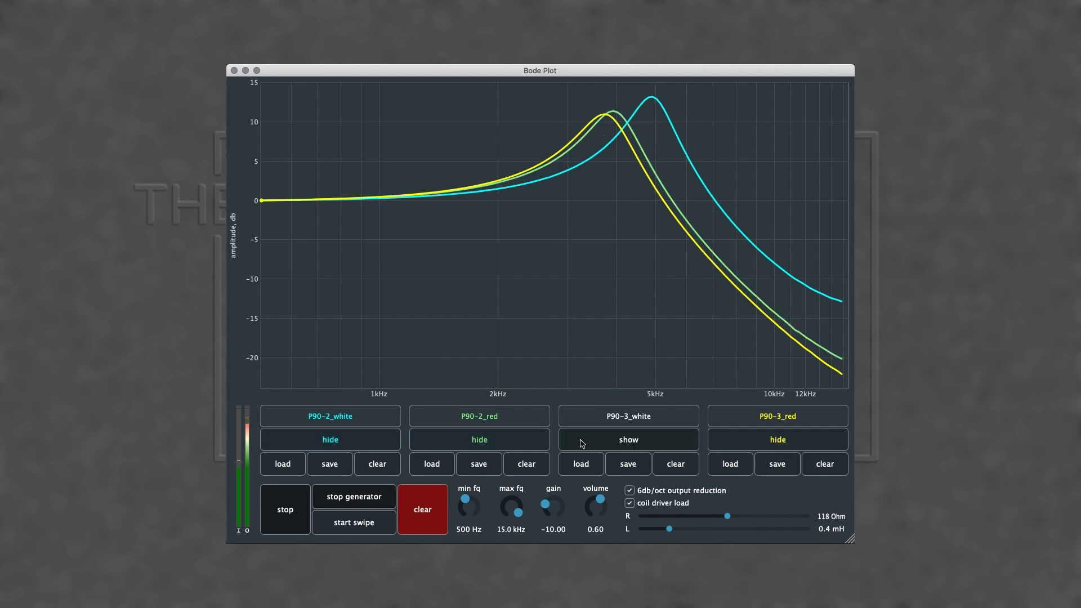
left_click(581, 442)
left_click(727, 447)
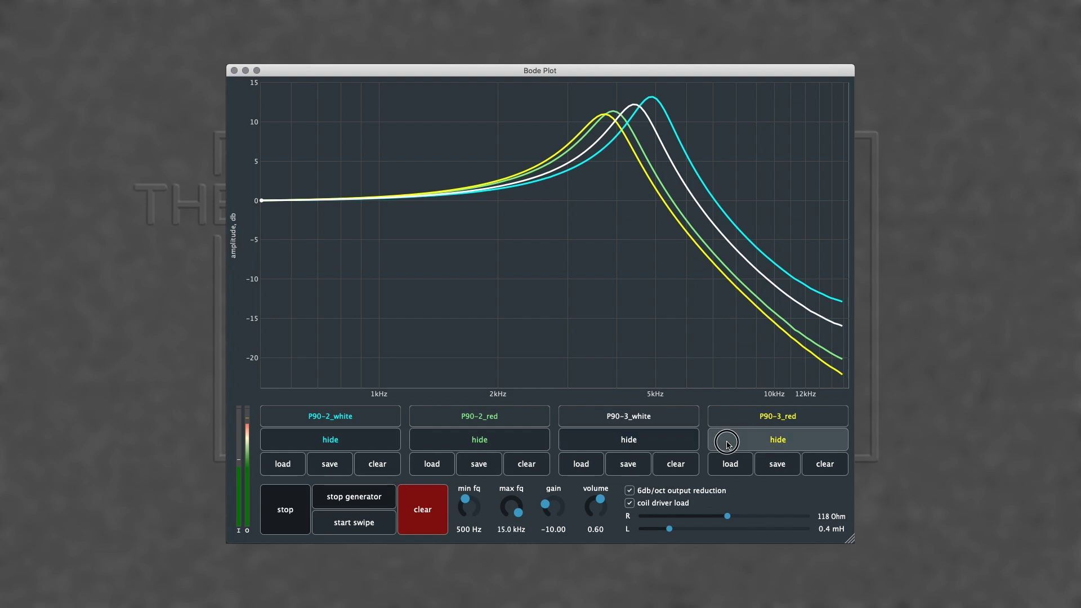
left_click(728, 446)
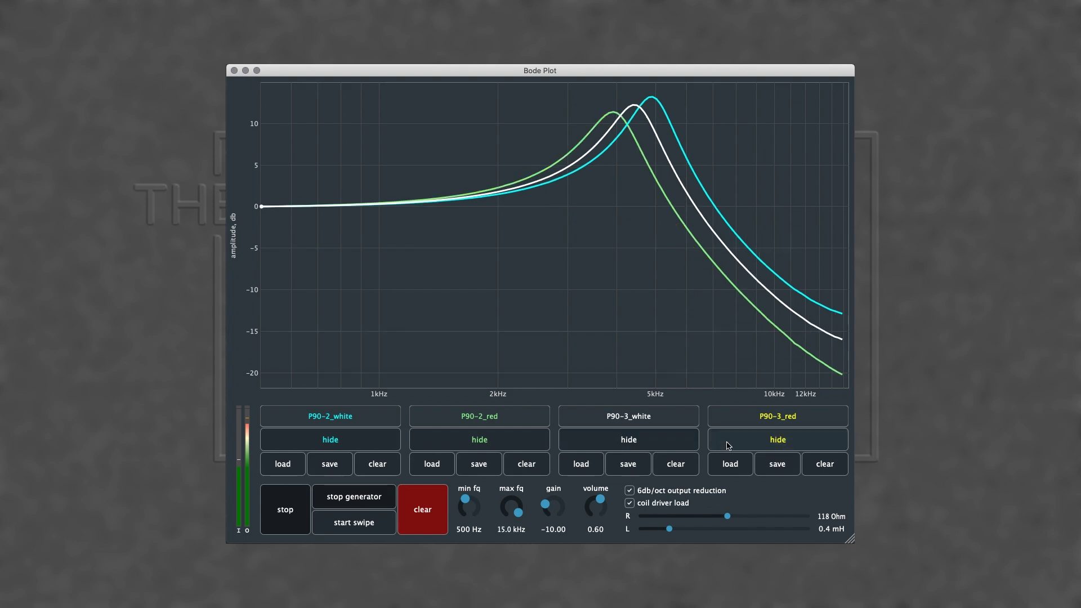
Display only the two P90-2 curves for comparison, and then only the two P90-3 curves
left_click(683, 446)
left_click(727, 446)
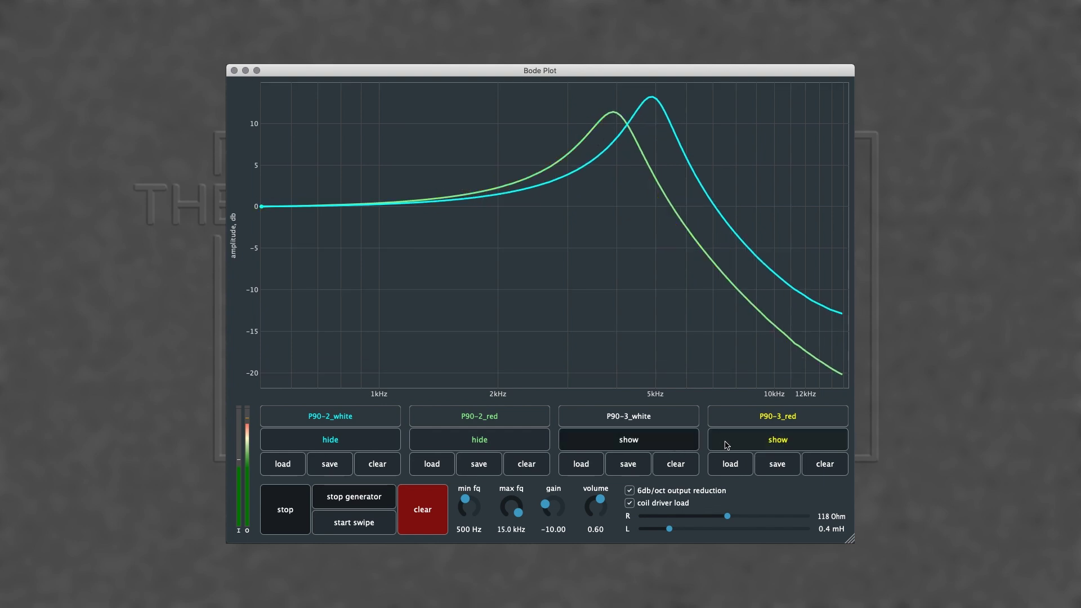
left_click(489, 443)
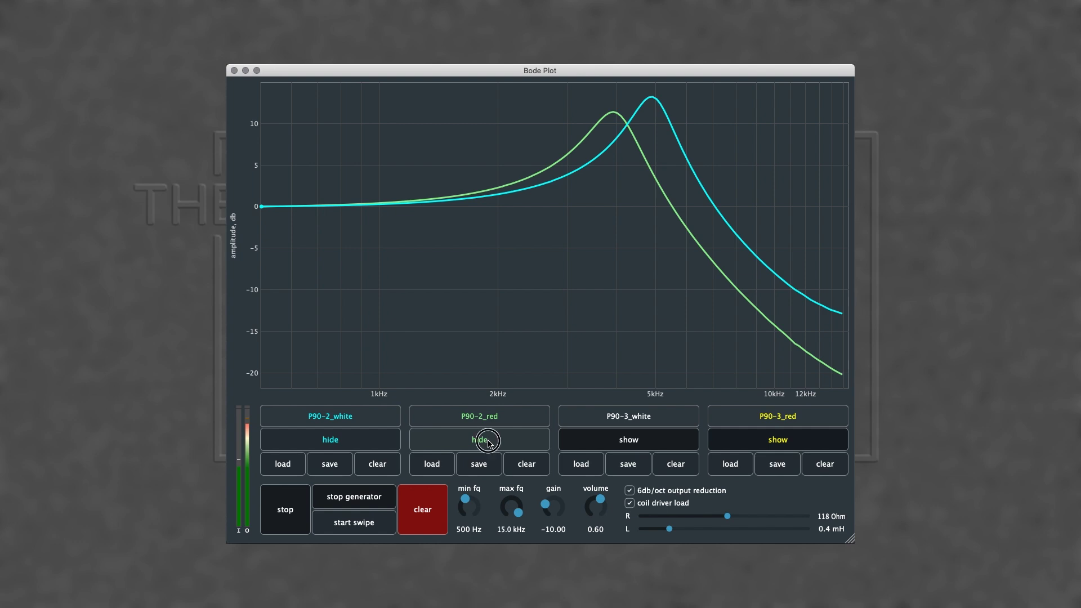
left_click(332, 442)
left_click(604, 443)
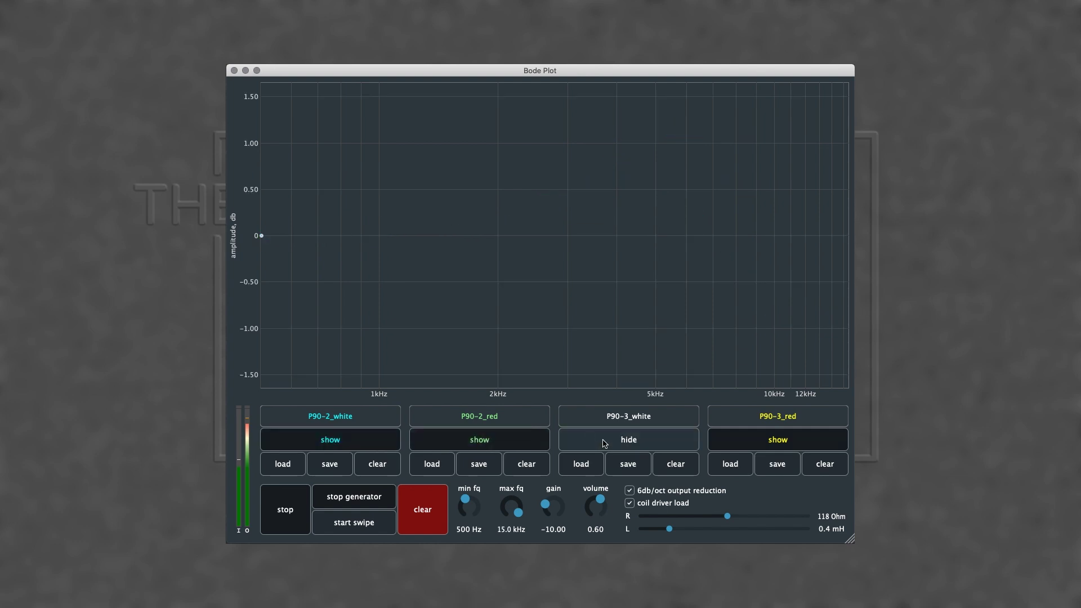
left_click(731, 445)
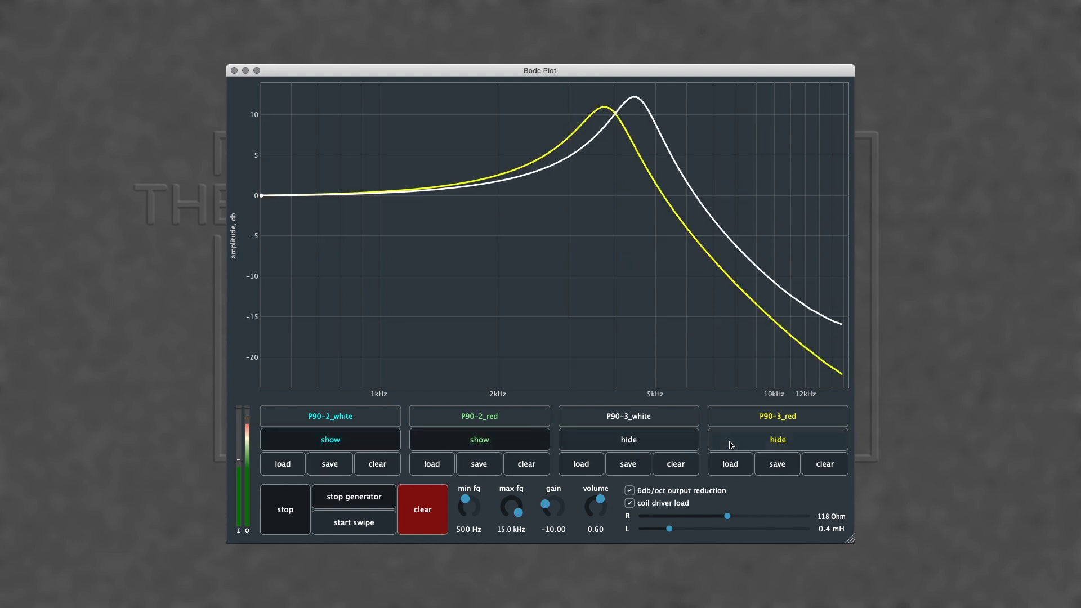
Clear the yellow slot and load P90-3_red.bodeplot from the P90 folder back into it
left_click(822, 465)
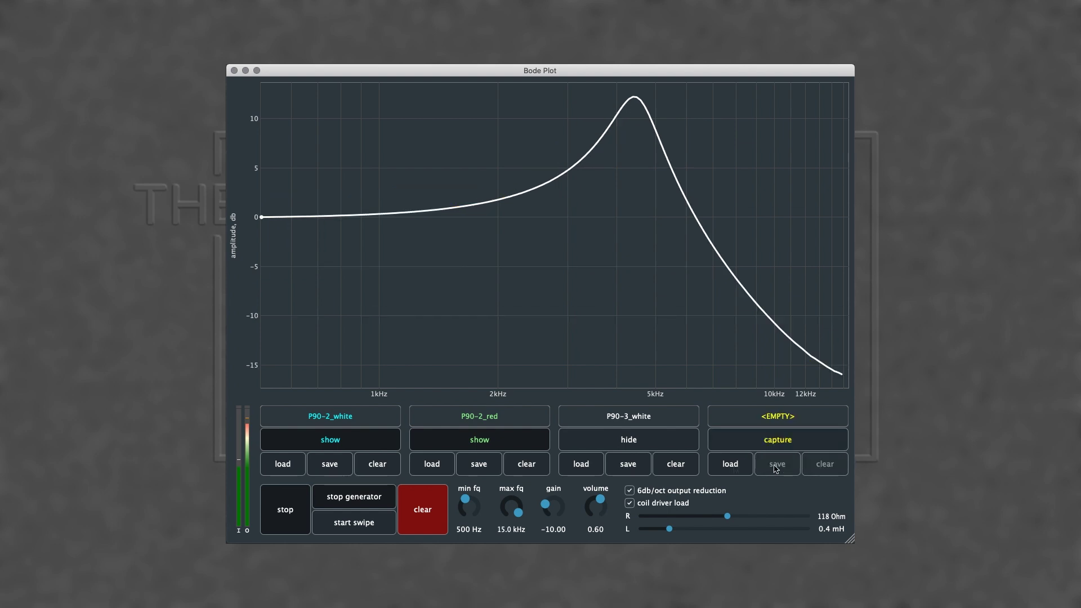
left_click(732, 465)
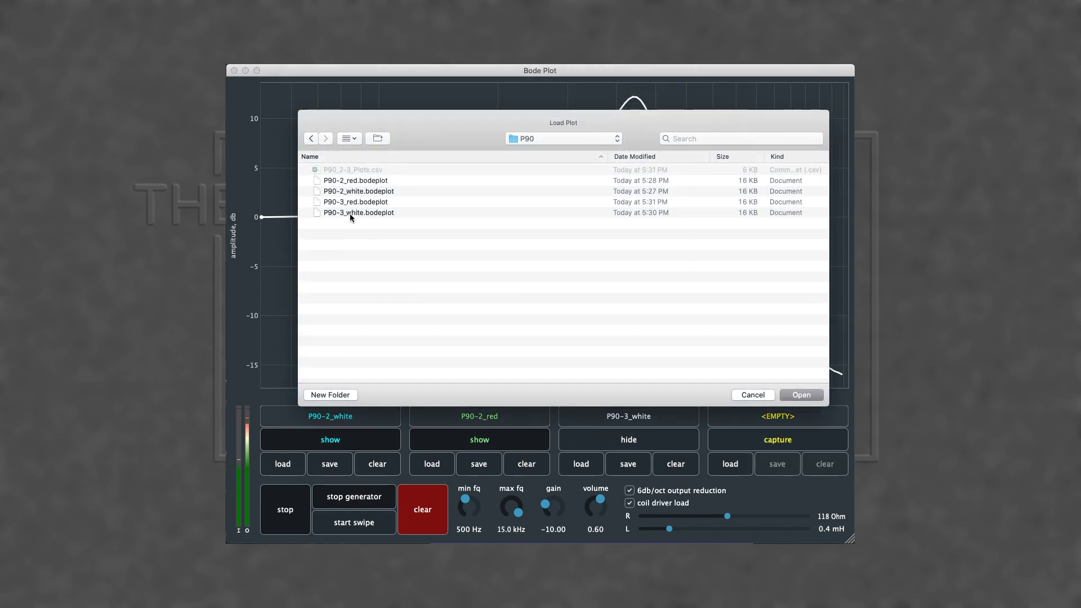
left_click(357, 201)
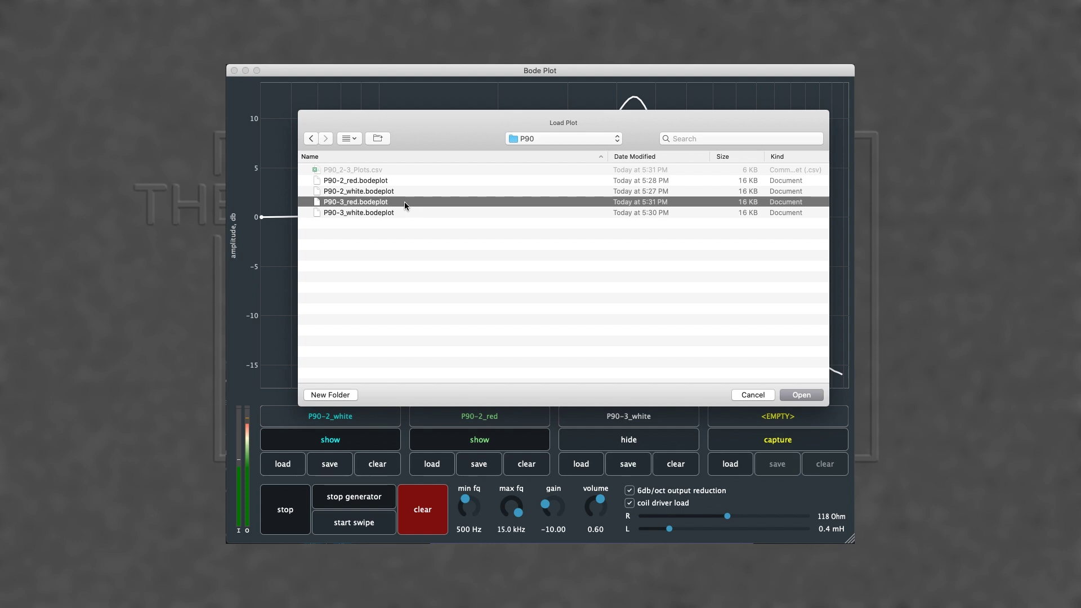
left_click(806, 395)
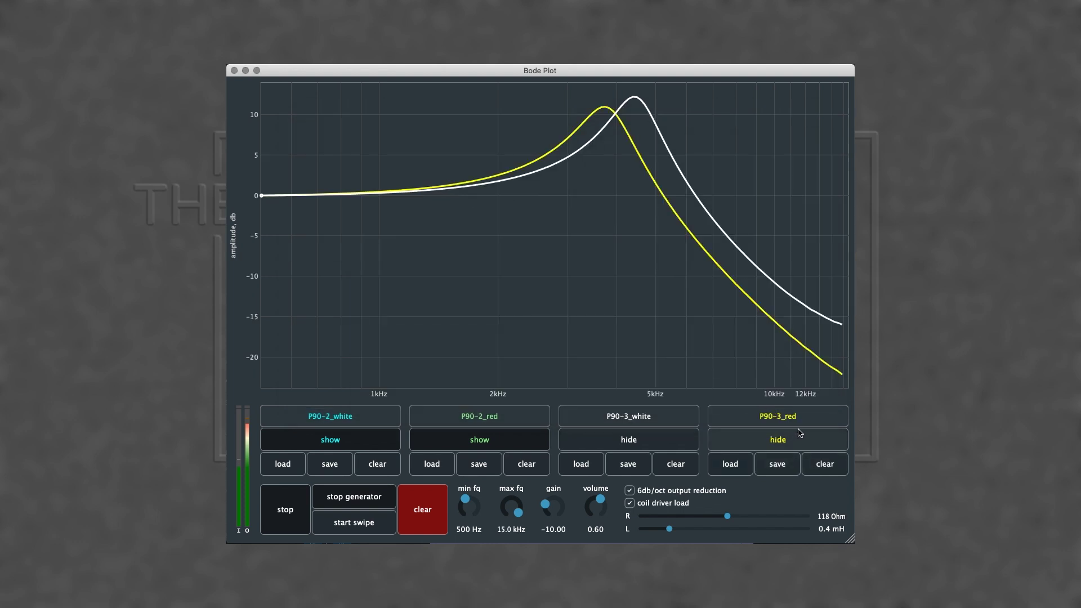
Hide and show again the P90-3_white curve and the reloaded P90-3_red curve
left_click(691, 439)
left_click(691, 439)
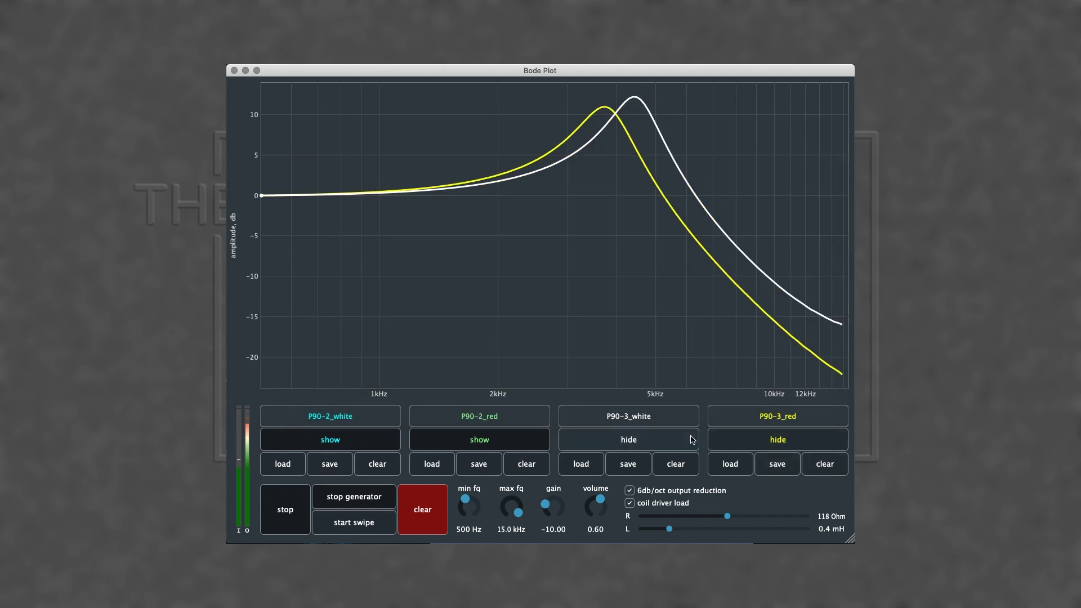
left_click(741, 448)
left_click(741, 447)
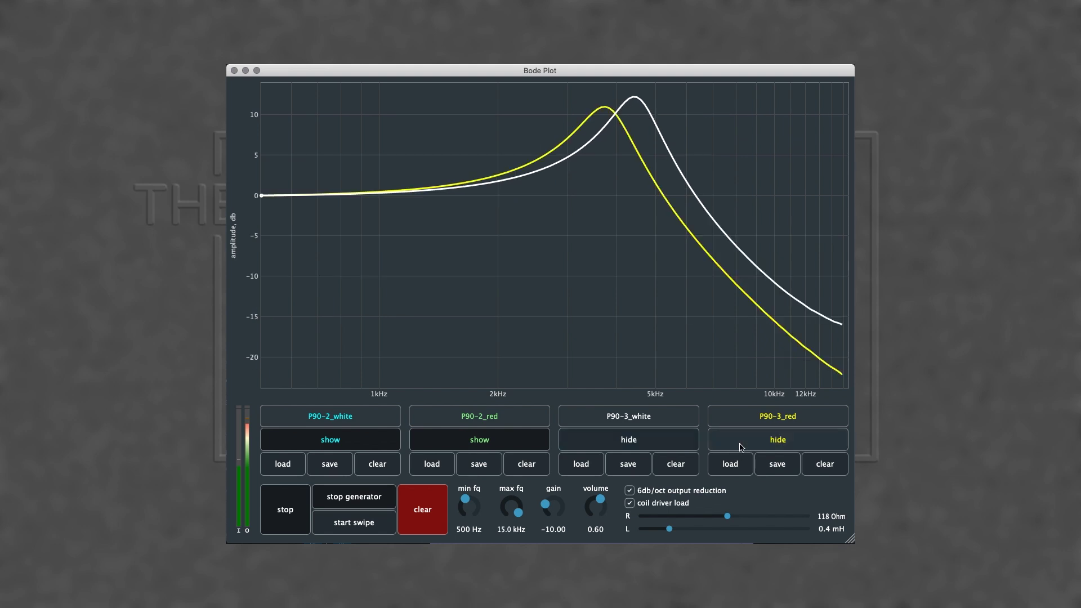